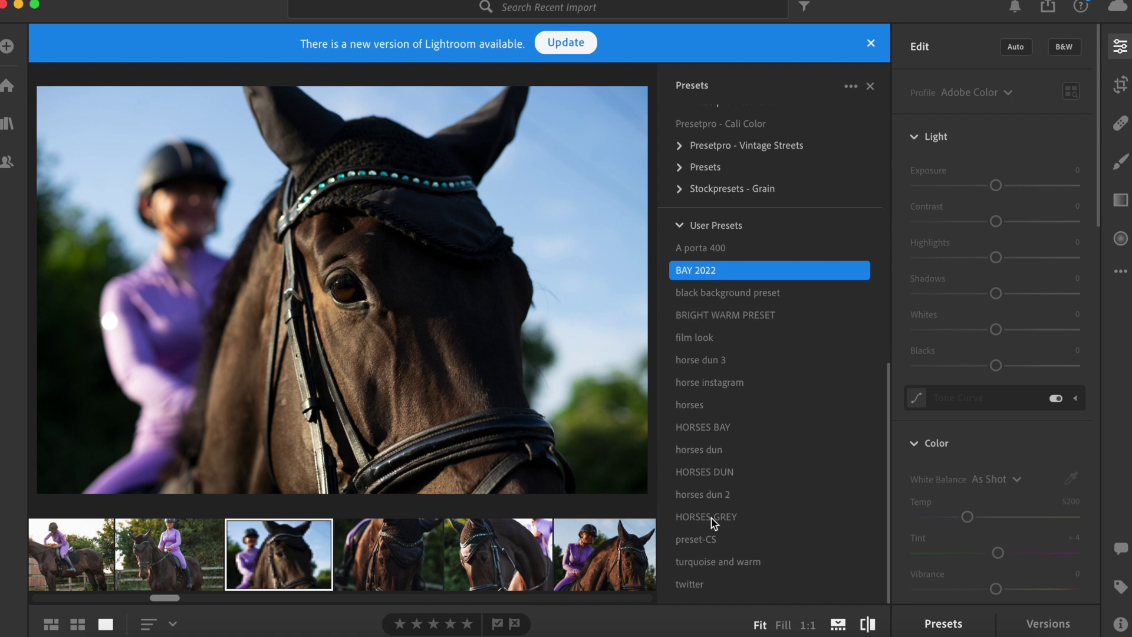
- Compare the close-up horse portrait's original with its BAY 2022 preset version and review the preset's light and color settings
left_click(867, 624)
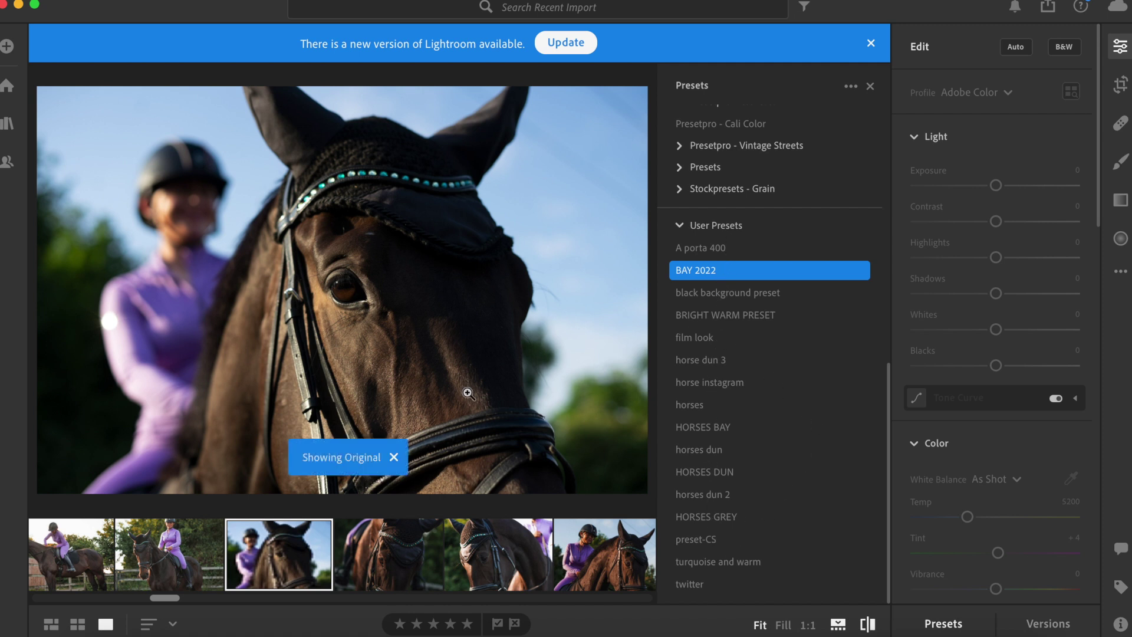
left_click(867, 624)
left_click(867, 623)
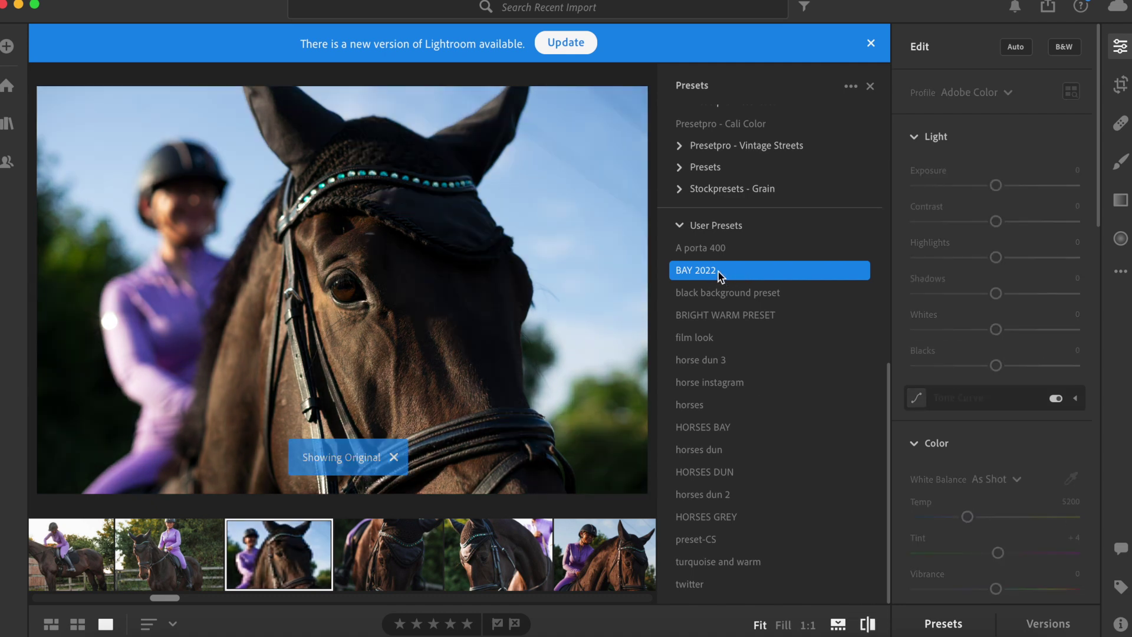
left_click(867, 625)
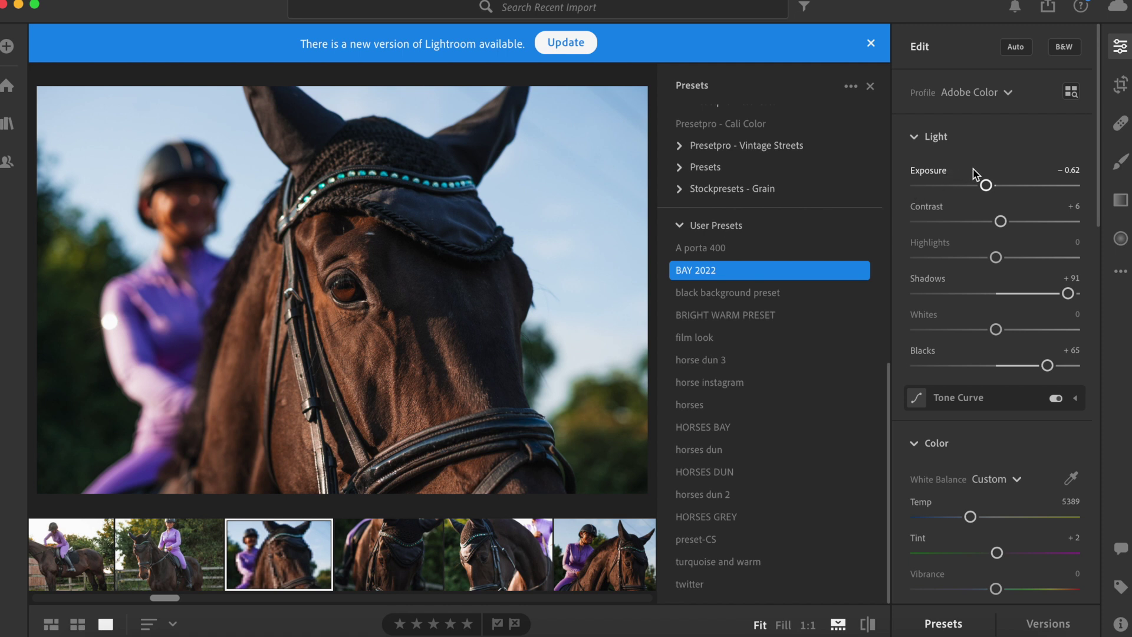
scroll(994, 528, "down", 10)
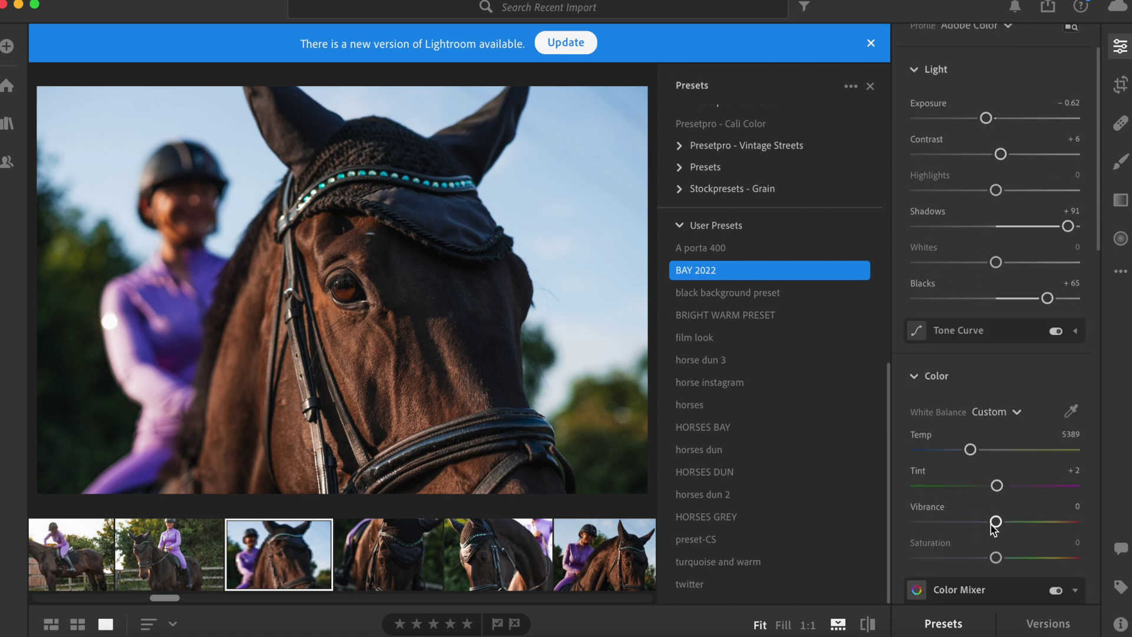
scroll(994, 529, "up", 9)
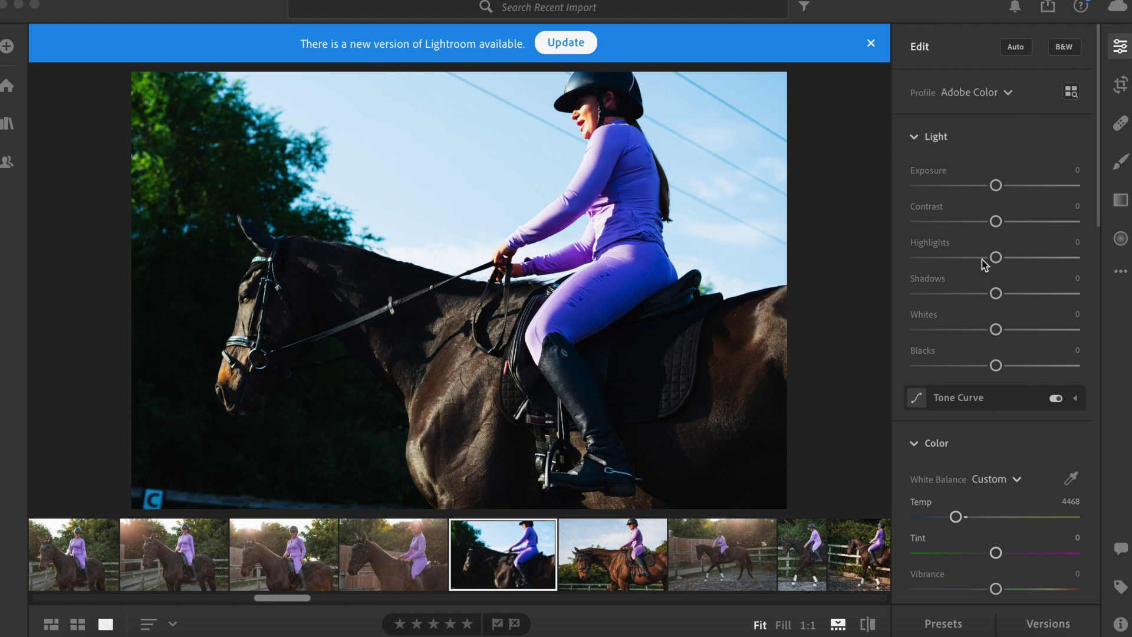
- Set the side-view riding photo's exposure to -0.63, contrast to +8, shadows to +90 and blacks to +65
left_click_drag(995, 293, 1045, 300)
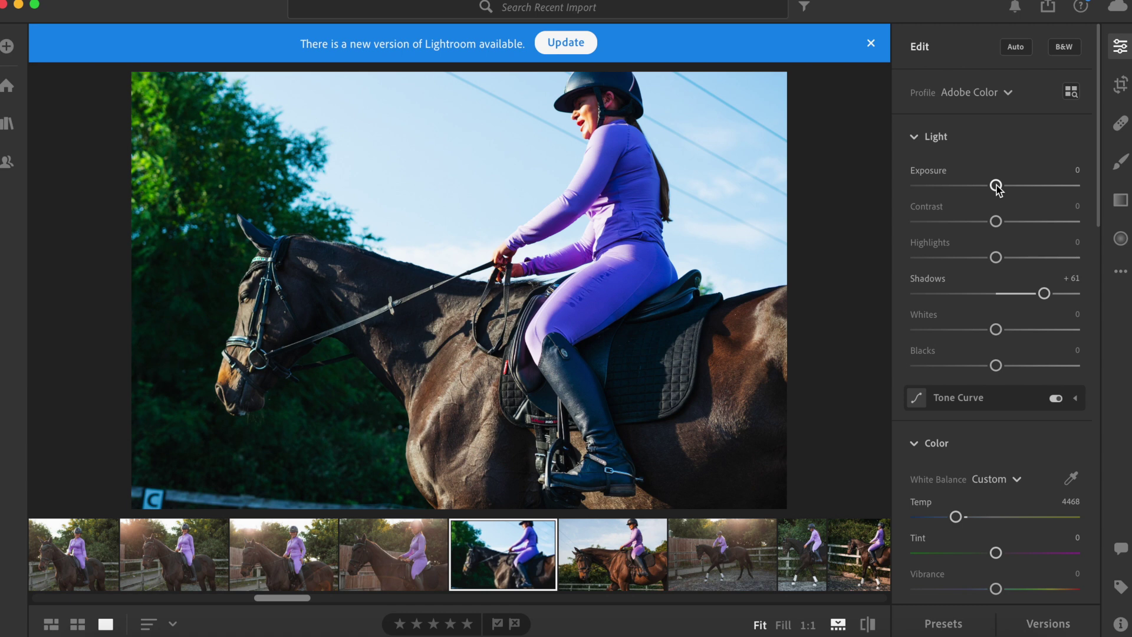
left_click_drag(995, 185, 986, 187)
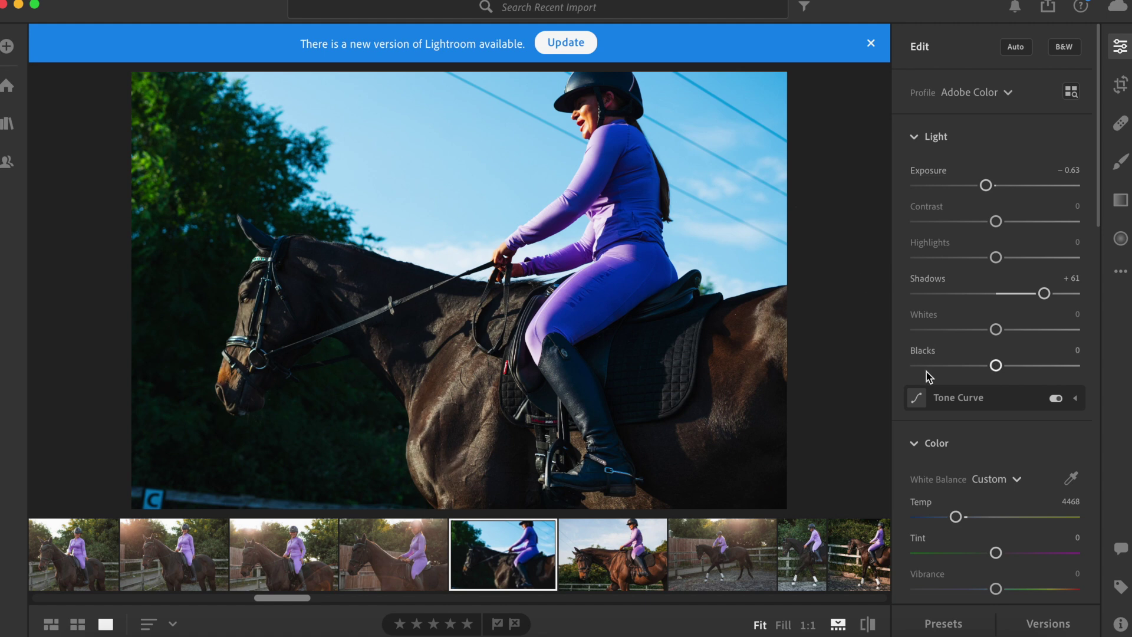
left_click_drag(1050, 294, 1065, 299)
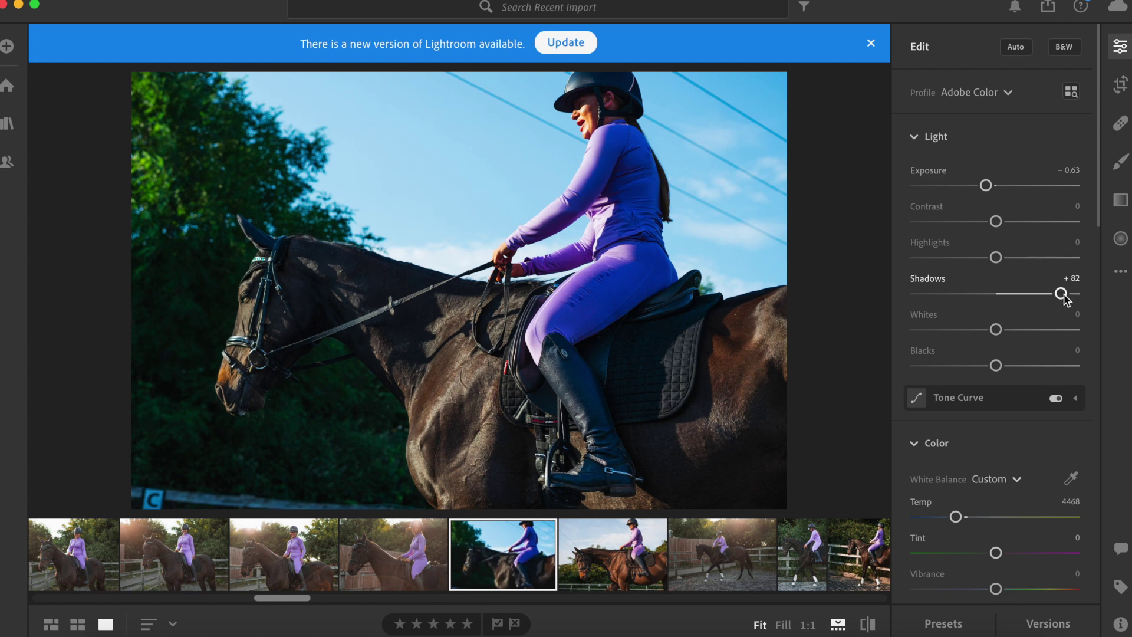
left_click_drag(997, 366, 1049, 367)
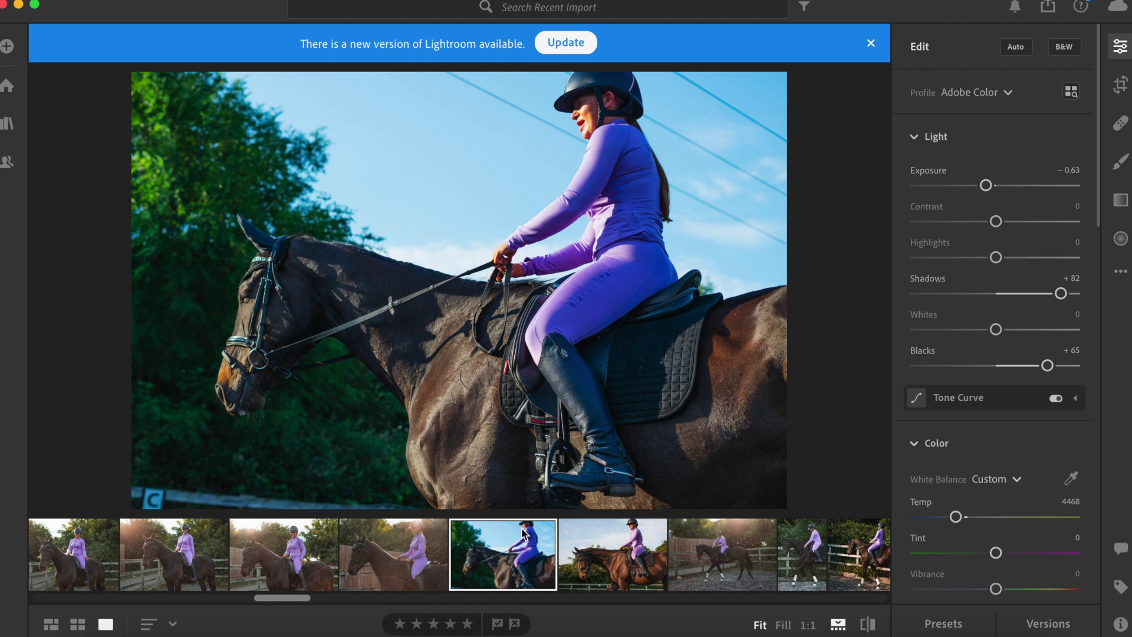
left_click(1059, 295)
left_click_drag(1059, 294, 1067, 296)
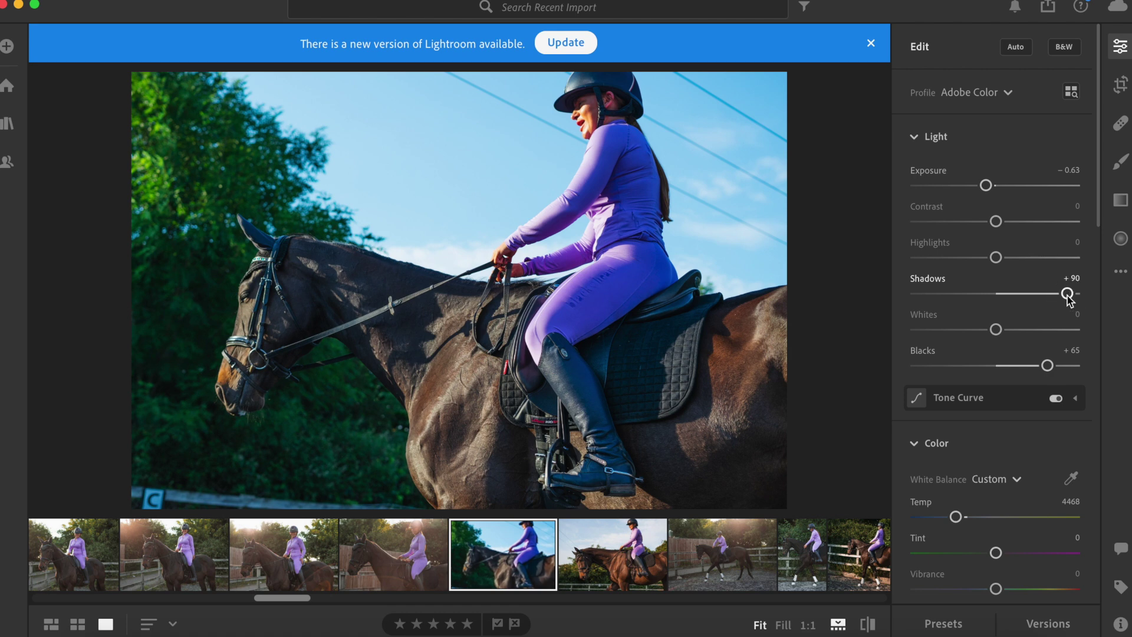
left_click_drag(993, 221, 1004, 223)
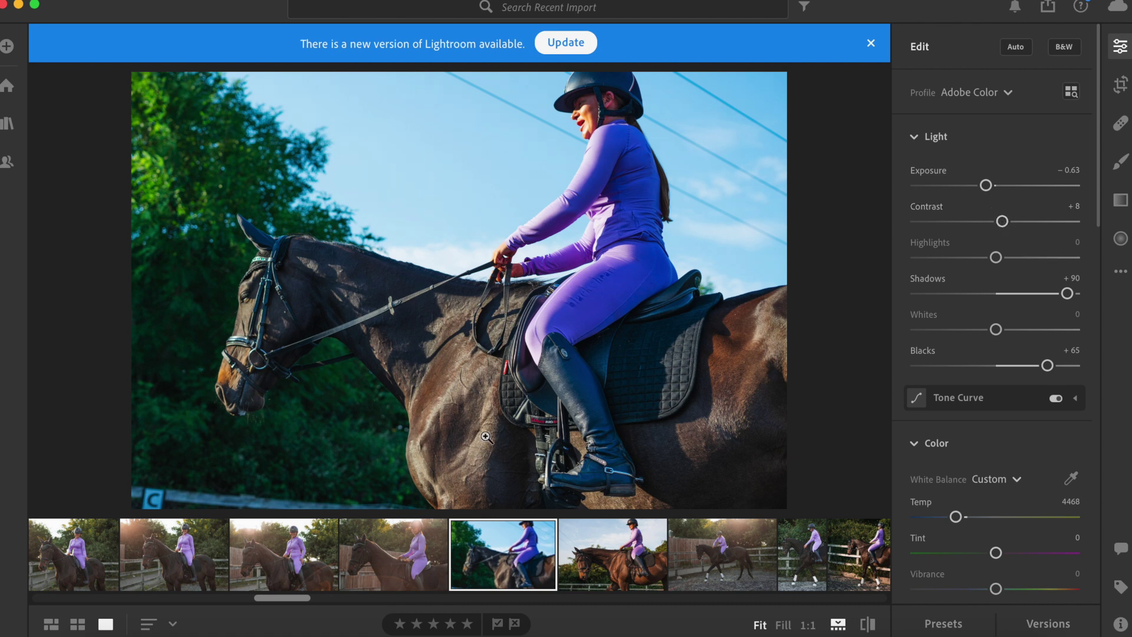
- Warm the photo's white balance by setting the temperature to 5308 and the tint to +2
scroll(1008, 454, "down", 3)
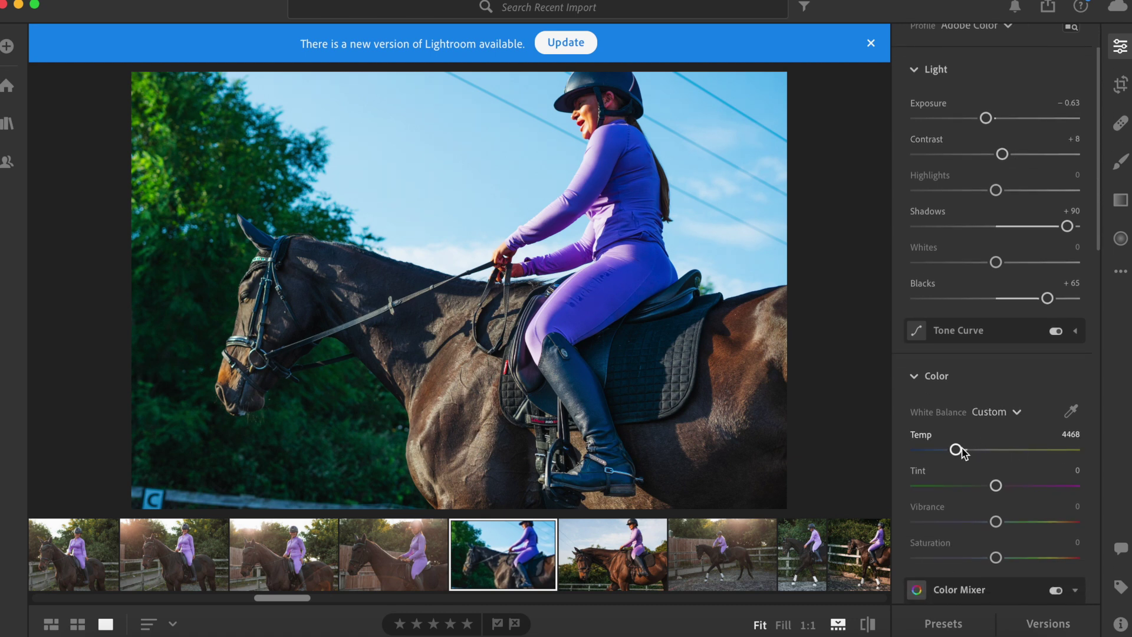
left_click_drag(955, 450, 969, 451)
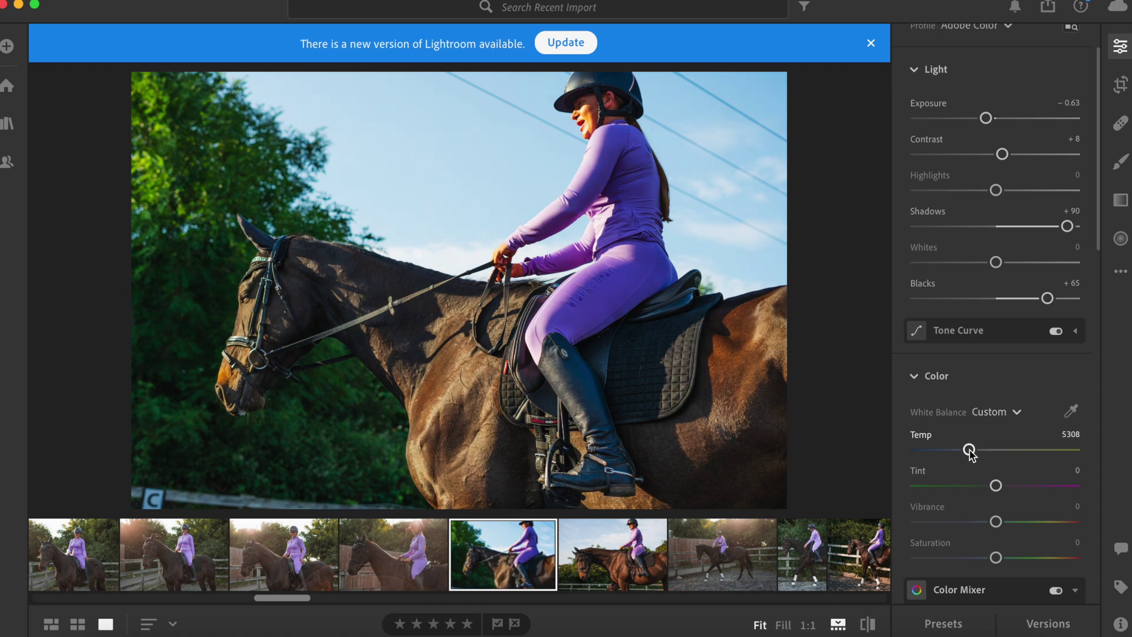
scroll(969, 453, "down", 2)
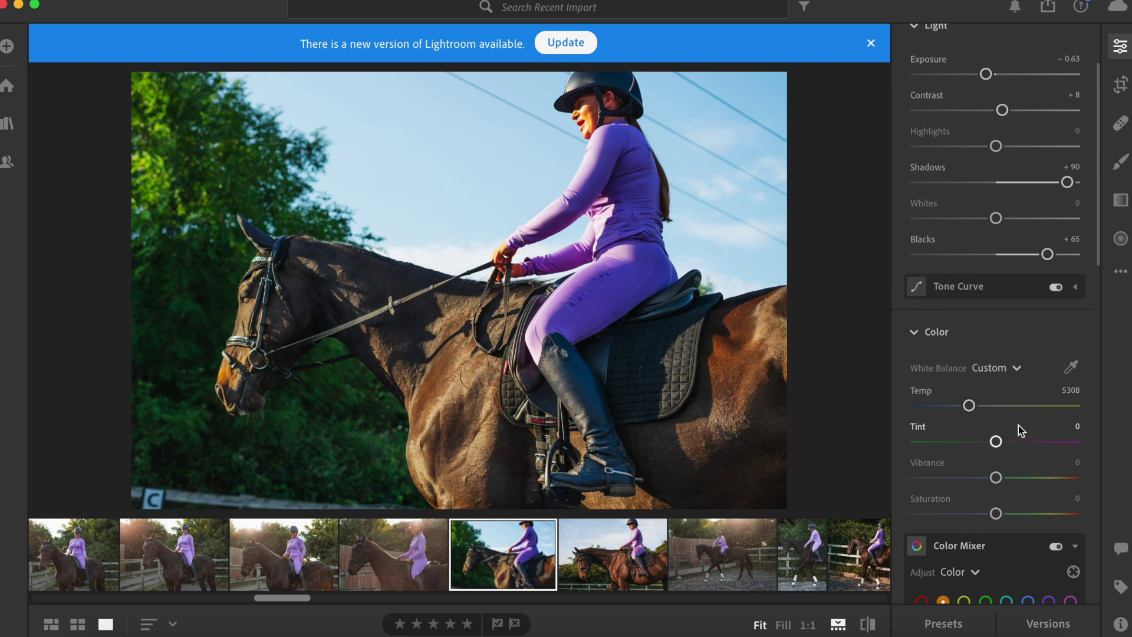
left_click(996, 442)
left_click_drag(999, 443, 1001, 444)
- Set the orange channel in the Color Mixer to hue -8, saturation -21 and luminance -12
scroll(1000, 443, "down", 5)
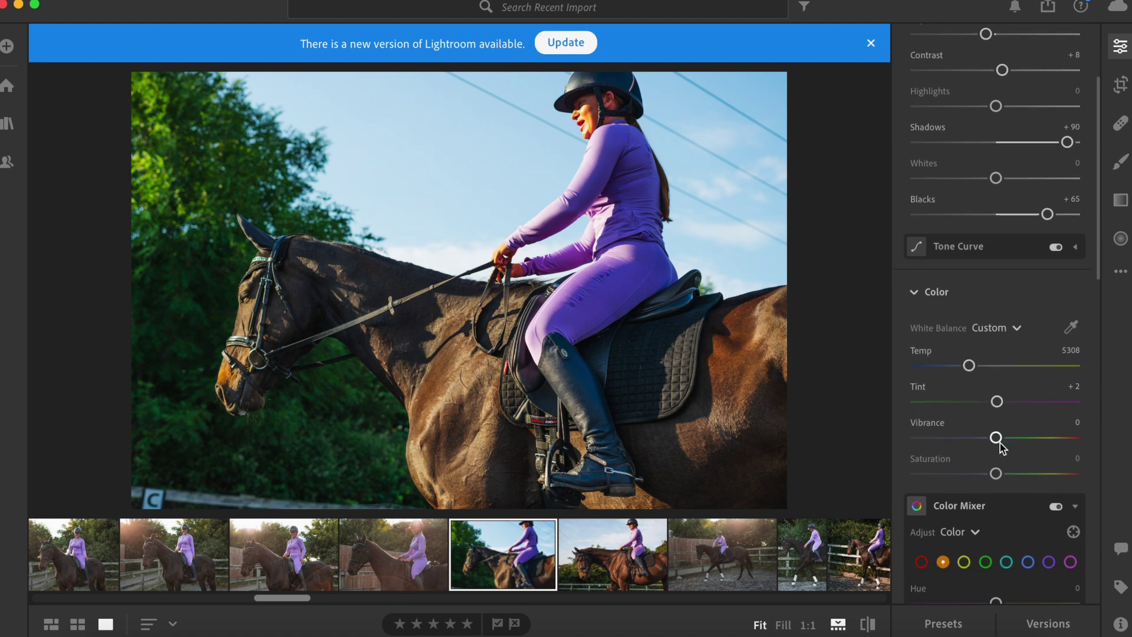
scroll(1000, 444, "down", 4)
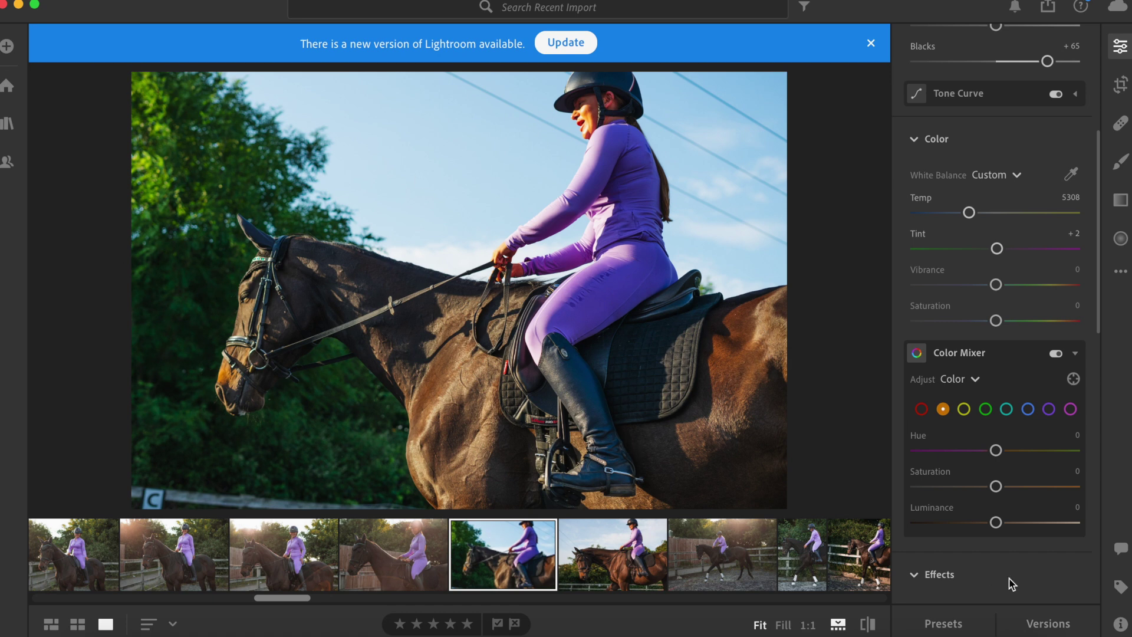
left_click_drag(998, 450, 992, 452)
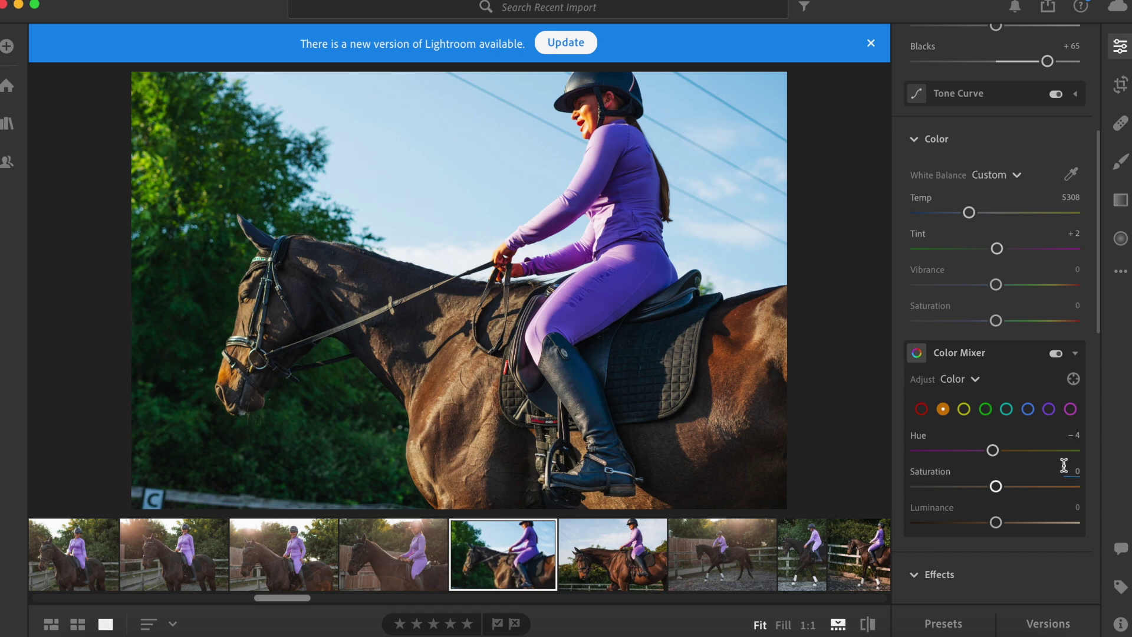
mouse_move(993, 451)
left_mouse_down()
mouse_move(1048, 453)
mouse_move(990, 452)
left_mouse_up()
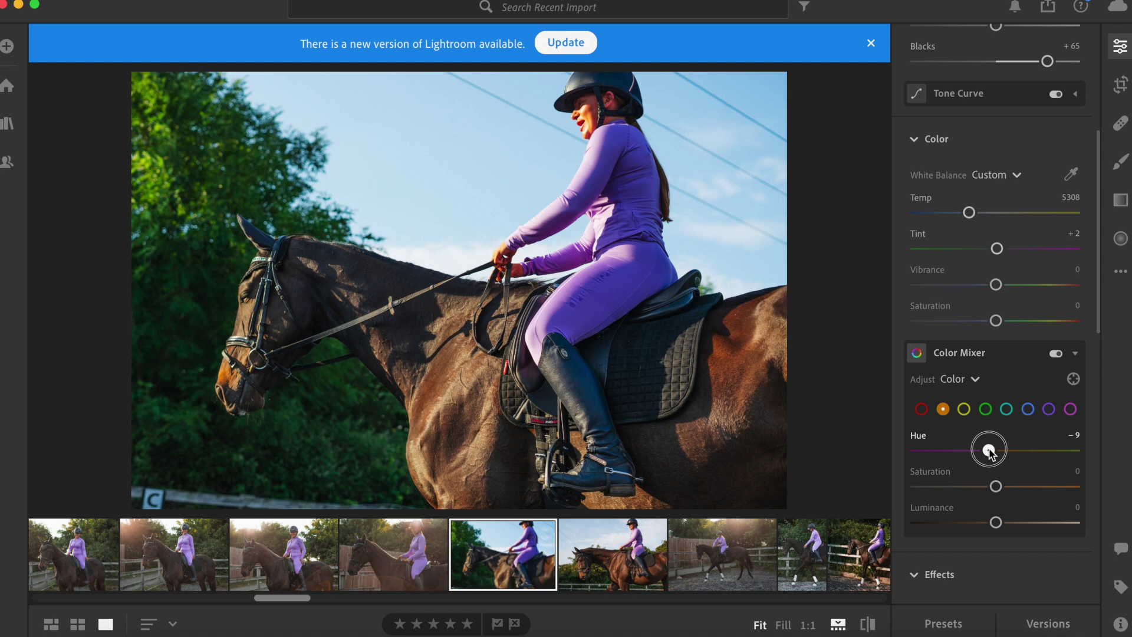
left_click_drag(991, 453, 991, 453)
left_click_drag(997, 486, 991, 523)
mouse_move(992, 525)
left_mouse_down()
mouse_move(1037, 525)
mouse_move(989, 525)
left_mouse_up()
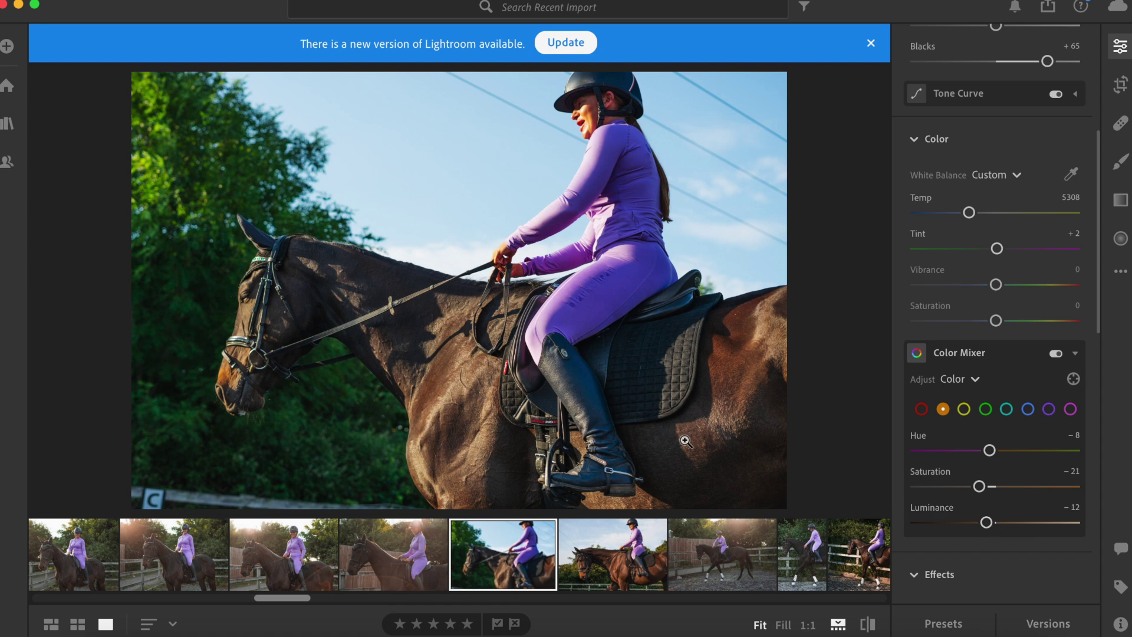
- Set the yellow channel in the Color Mixer to hue -66, saturation -24 and luminance -19
left_click(965, 409)
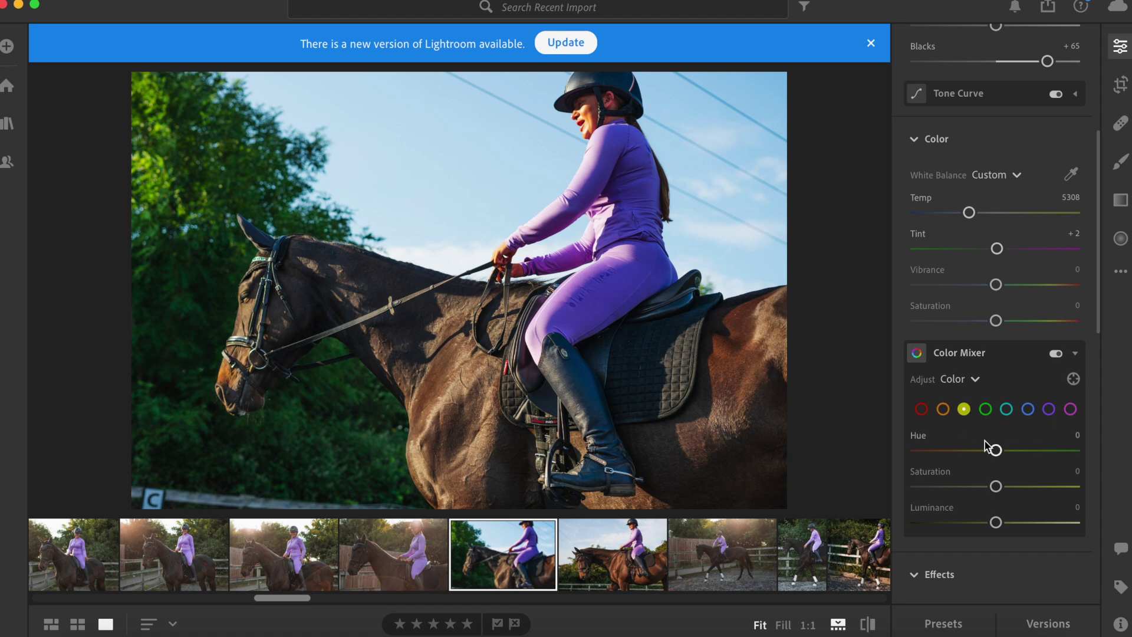
left_click_drag(995, 452, 943, 452)
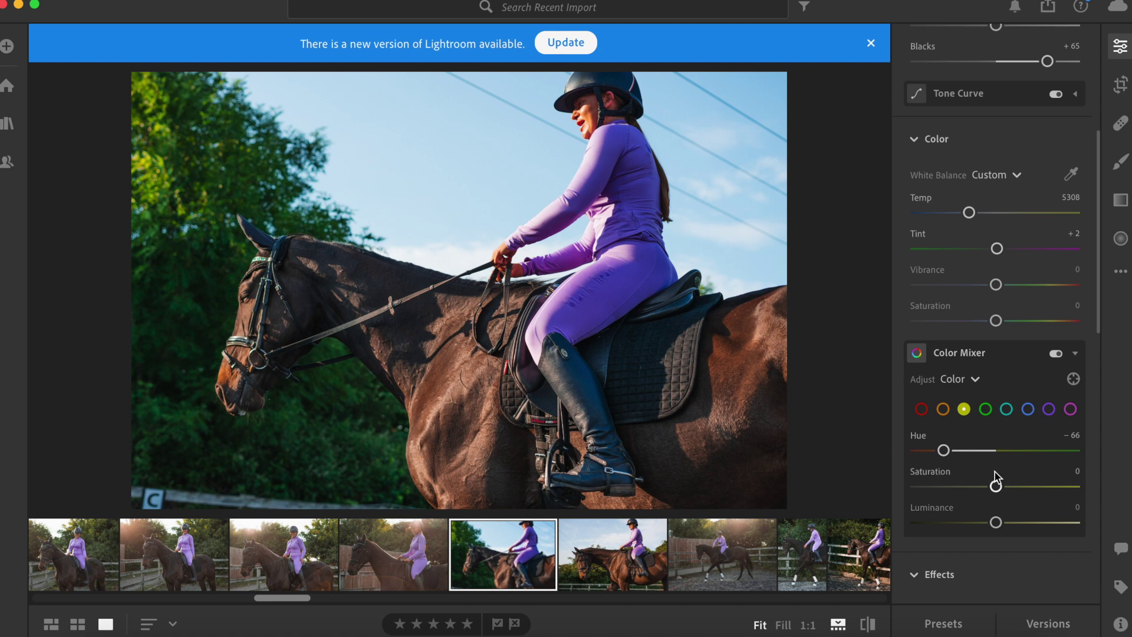
left_click_drag(997, 487, 987, 486)
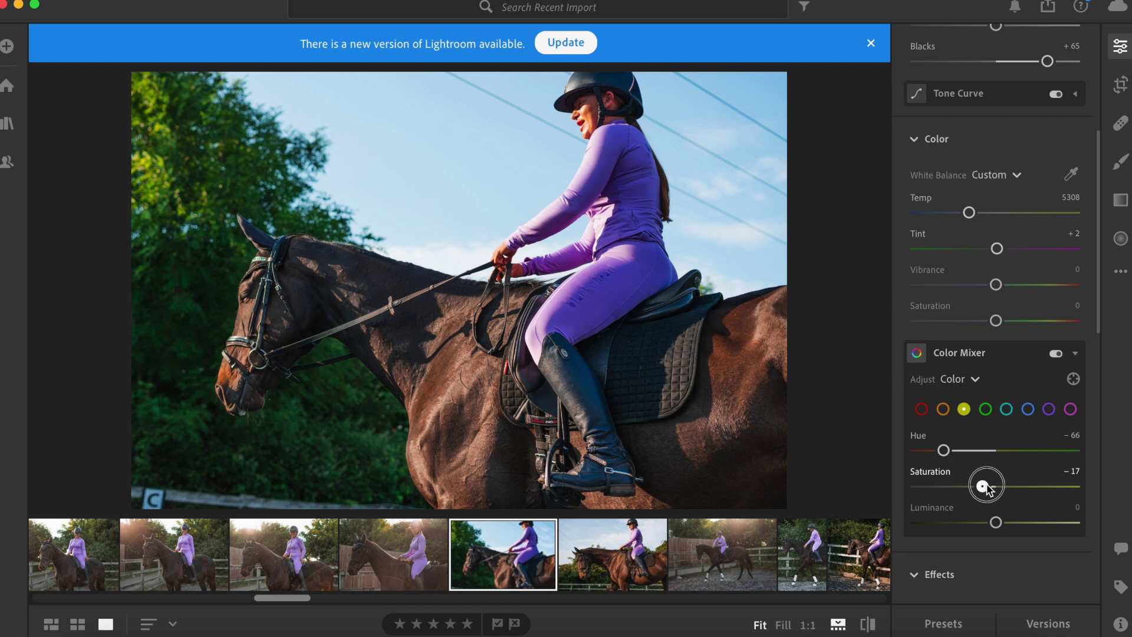
left_click_drag(987, 489, 980, 524)
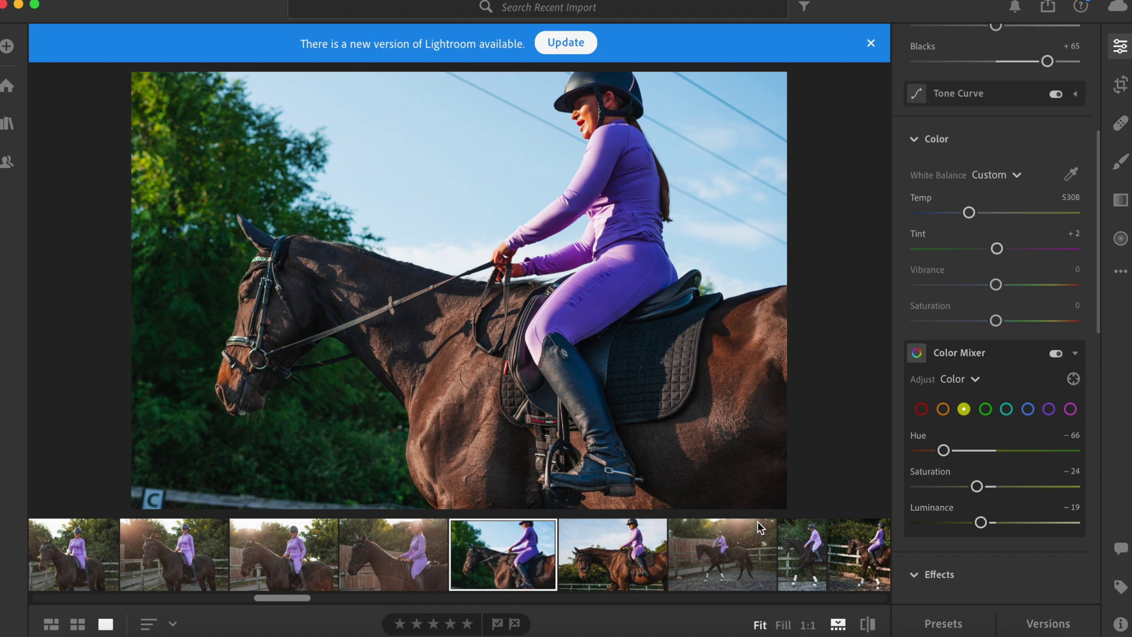
- Set the green channel in the Color Mixer to hue -17, saturation -35 and luminance +11
left_click(985, 410)
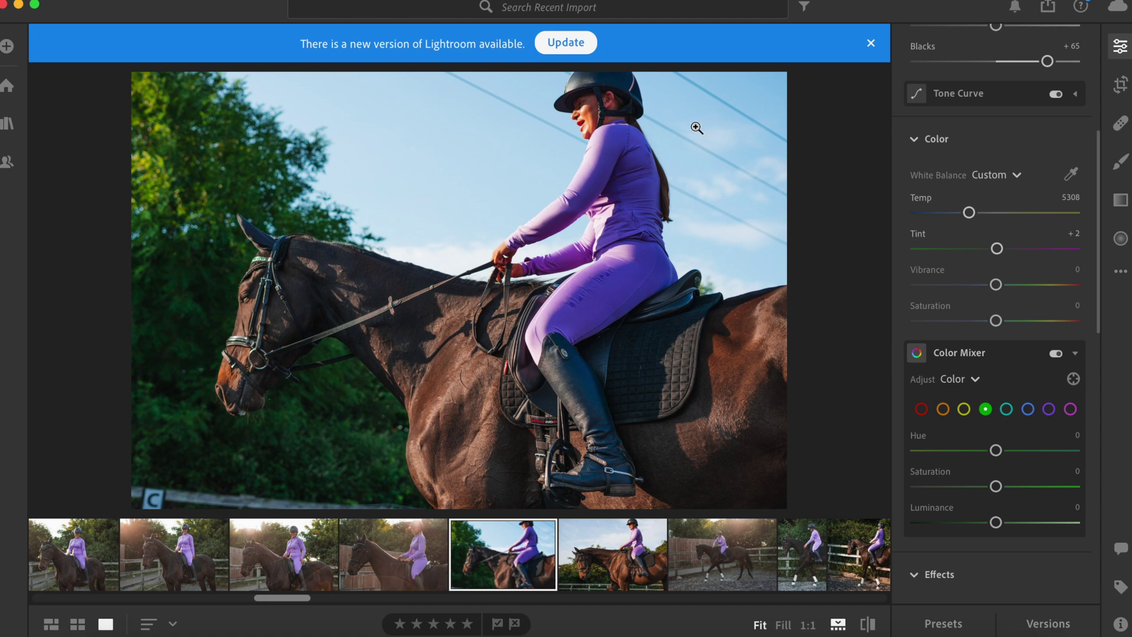
left_click_drag(995, 450, 982, 454)
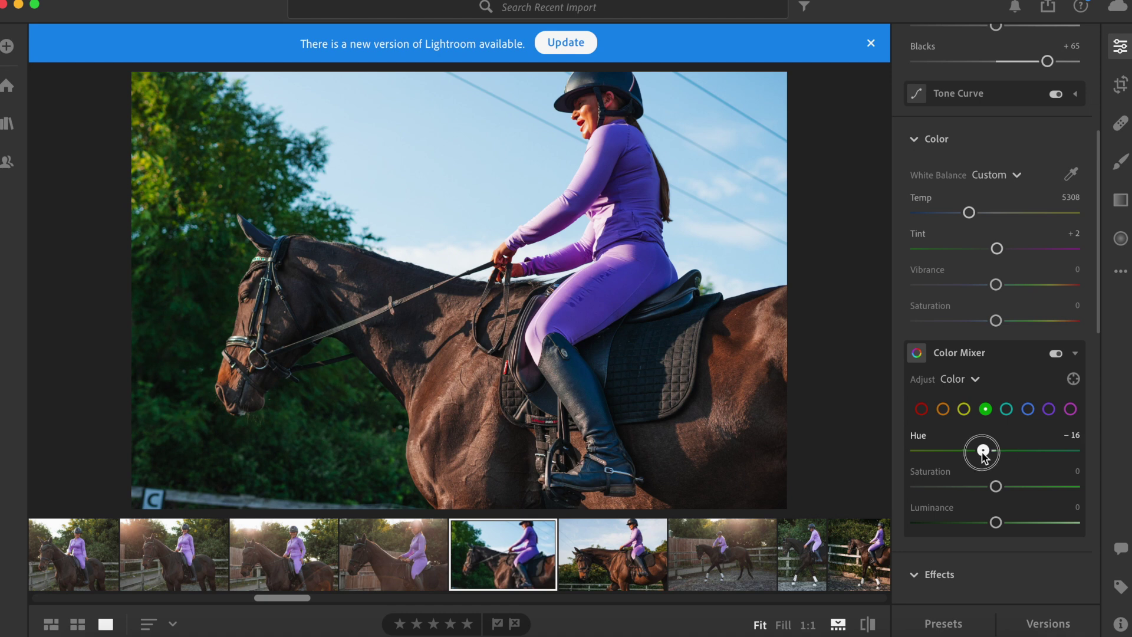
left_click_drag(981, 454, 981, 455)
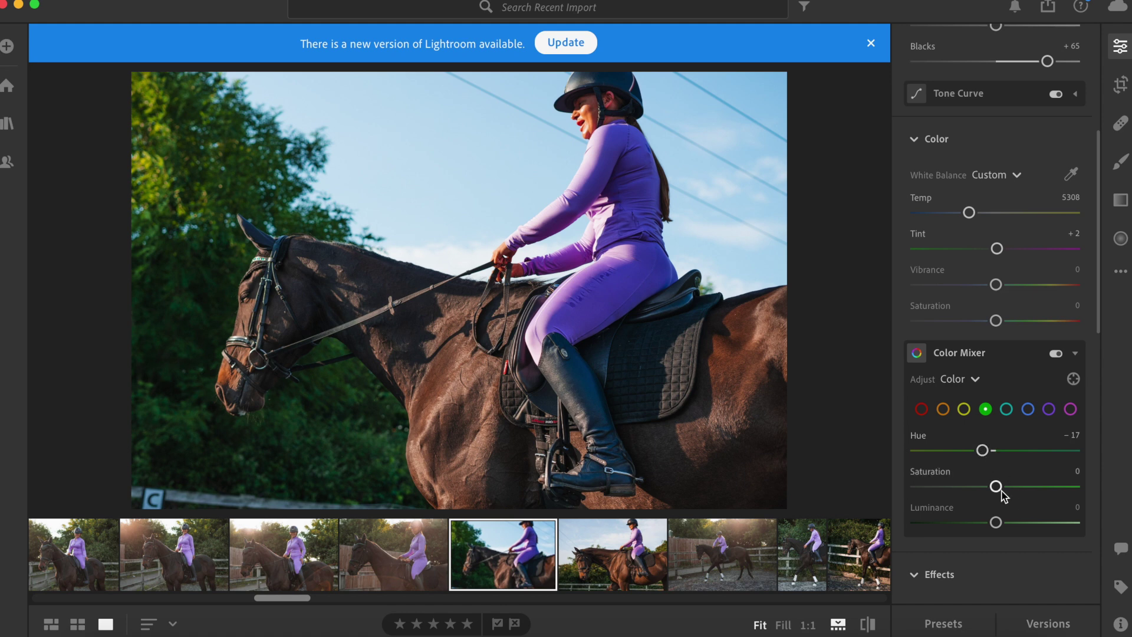
left_click_drag(998, 490, 970, 488)
left_click(998, 521)
mouse_move(1000, 525)
left_mouse_down()
mouse_move(938, 526)
mouse_move(1025, 530)
mouse_move(1009, 528)
left_mouse_up()
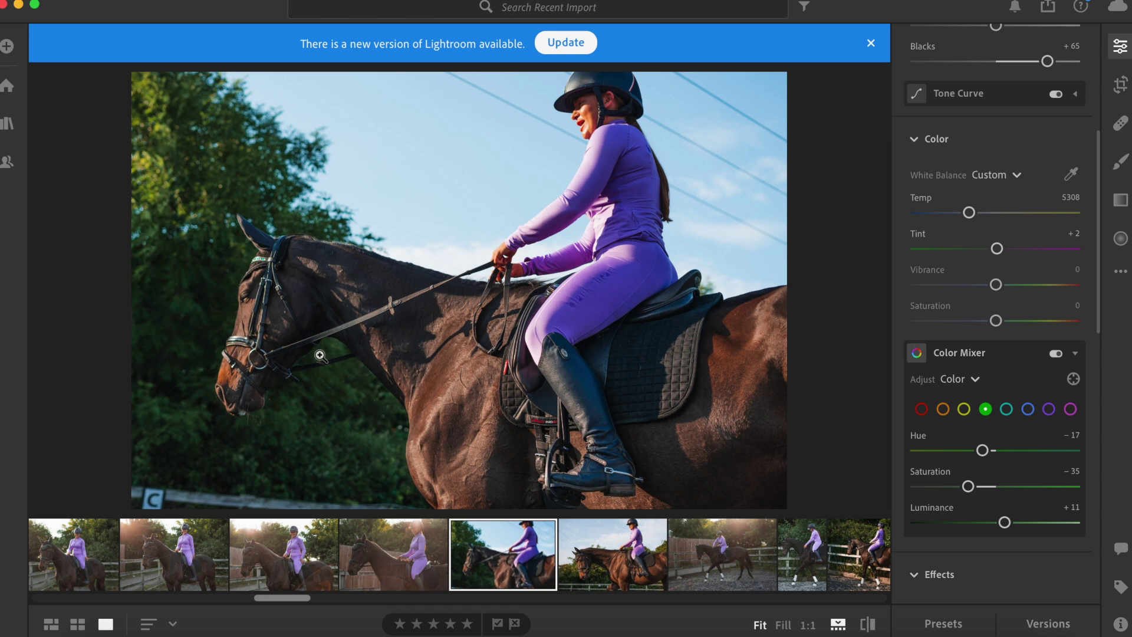
- Shift the aqua hue slightly towards blue, and set the blue hue to +2 with lower saturation and higher luminance
left_click(1006, 410)
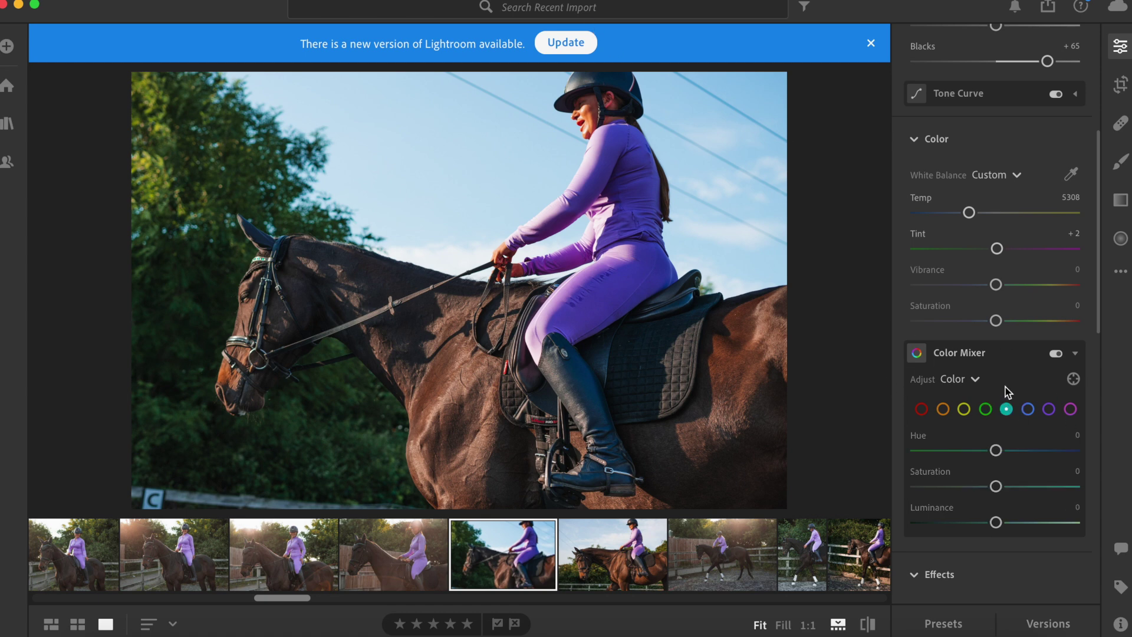
mouse_move(1002, 455)
left_mouse_down()
mouse_move(927, 454)
mouse_move(1098, 454)
mouse_move(1013, 458)
left_mouse_up()
left_click(1030, 410)
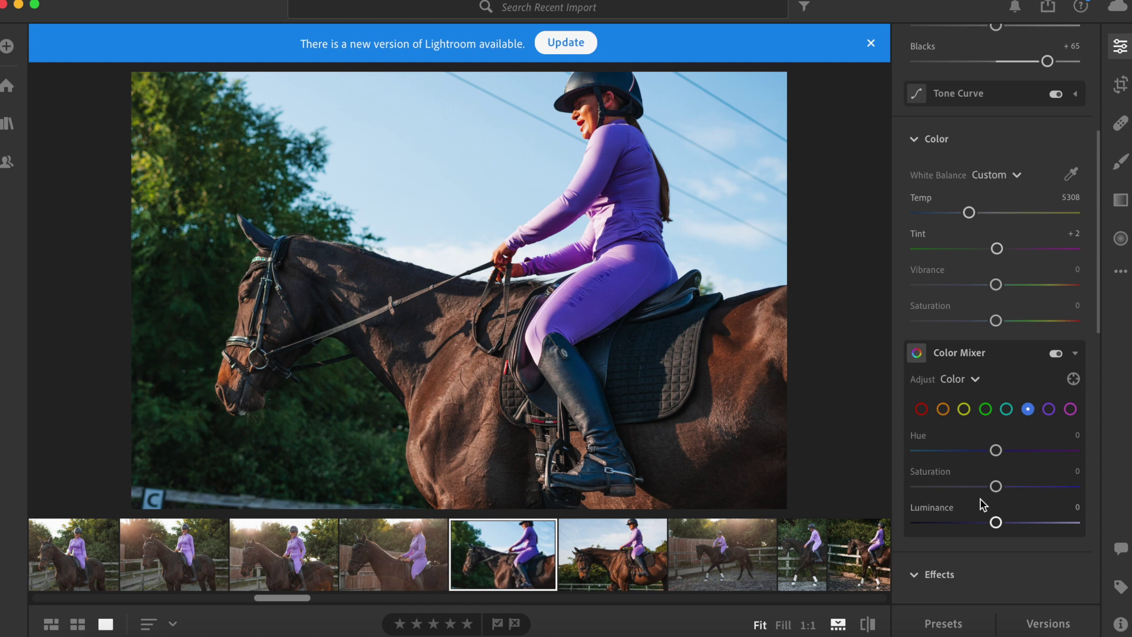
left_click_drag(998, 452, 987, 494)
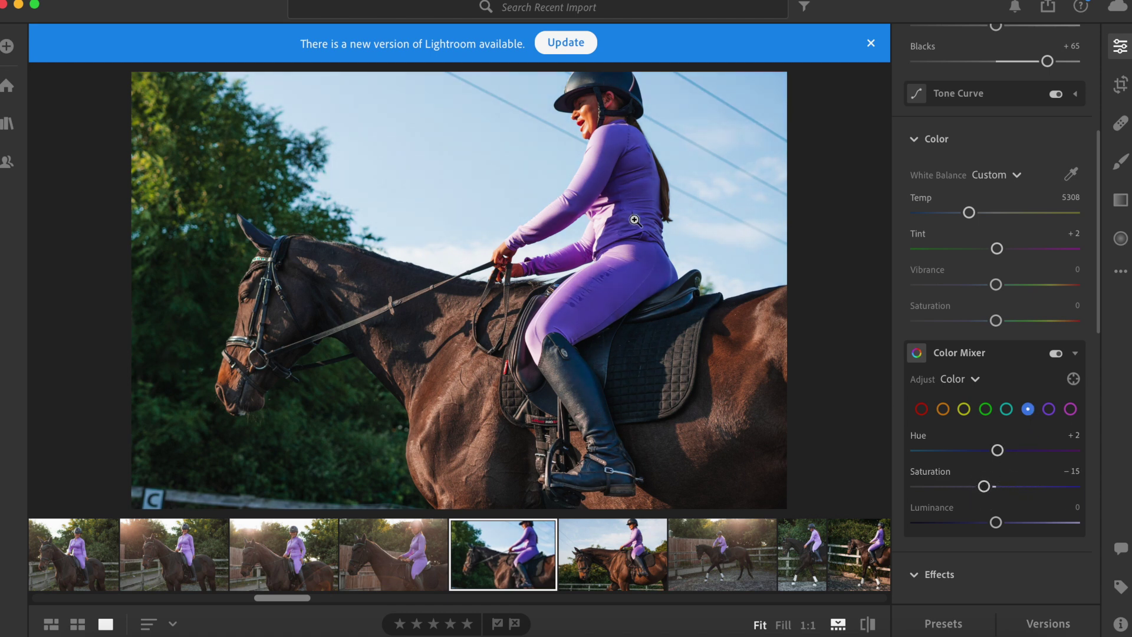
left_click_drag(983, 487, 977, 487)
left_click_drag(999, 527, 1022, 529)
- Fine-tune the saturation and luminance of the purple channel in the Color Mixer
left_click(1049, 409)
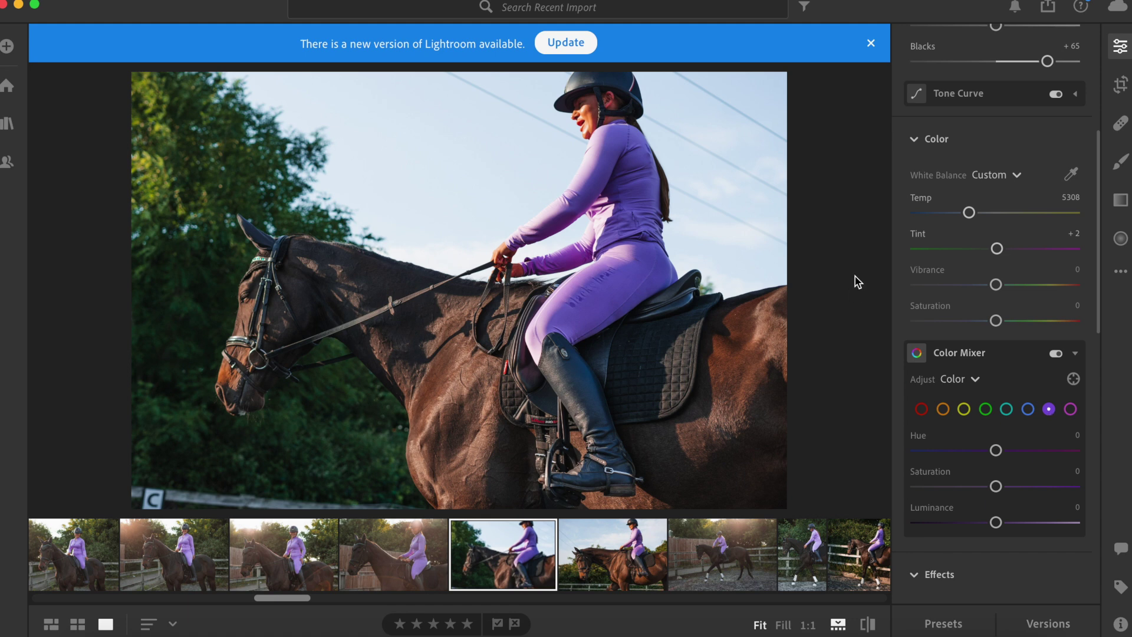
scroll(986, 312, "up", 5)
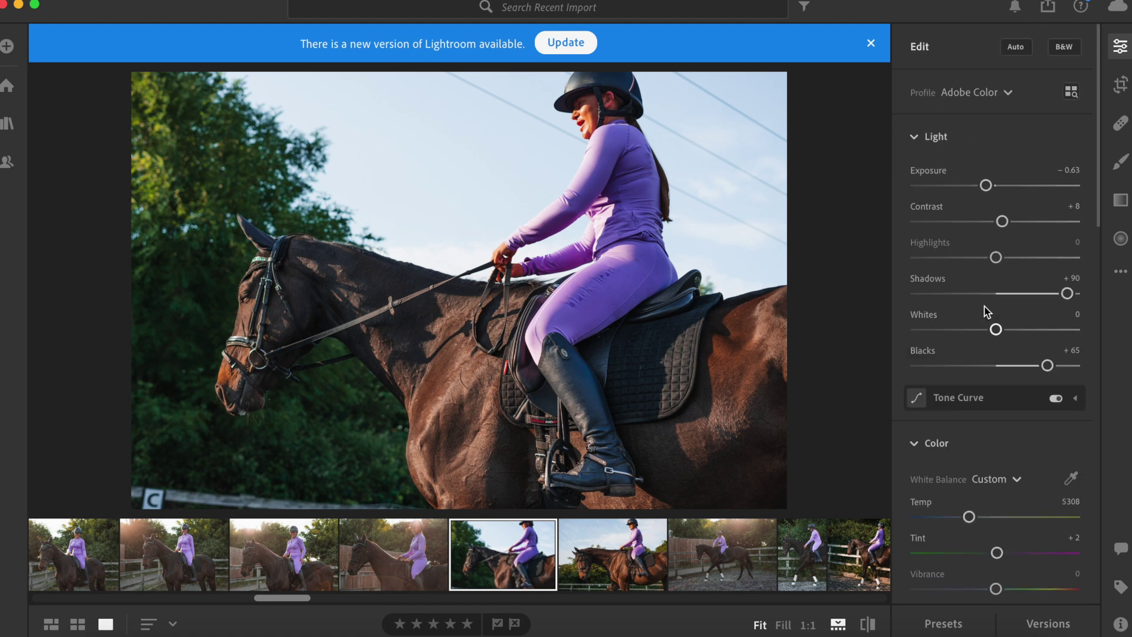
scroll(986, 312, "down", 10)
scroll(990, 313, "up", 2)
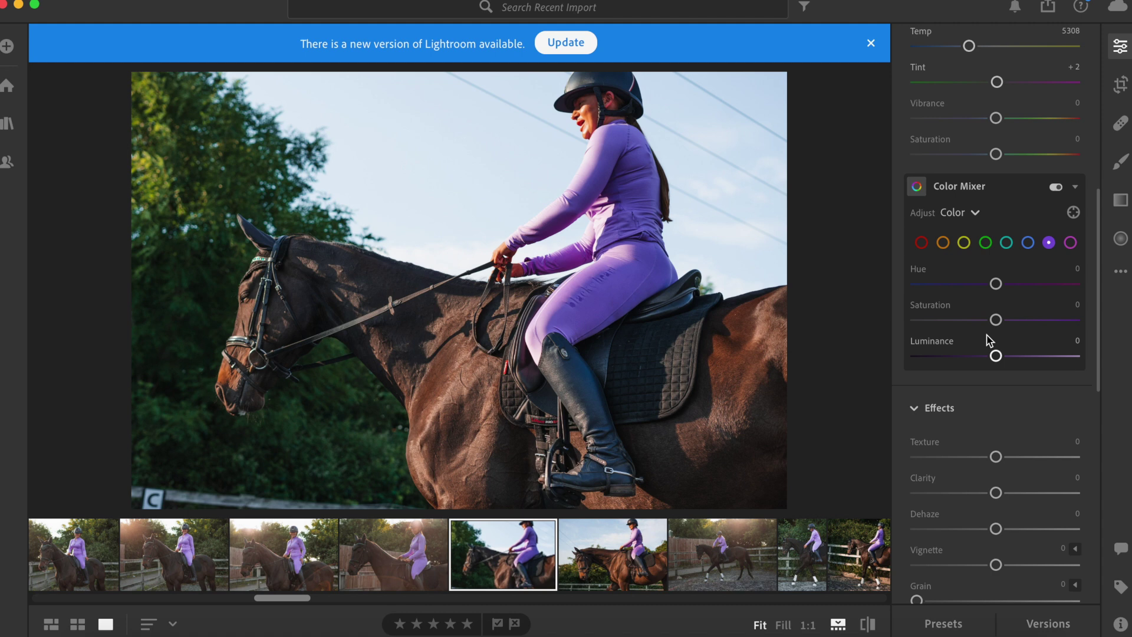
left_click_drag(995, 320, 1001, 360)
- Reduce the orange channel's saturation in the Color Mixer to -40
scroll(1000, 358, "up", 4)
left_click(942, 363)
left_click_drag(979, 444, 964, 442)
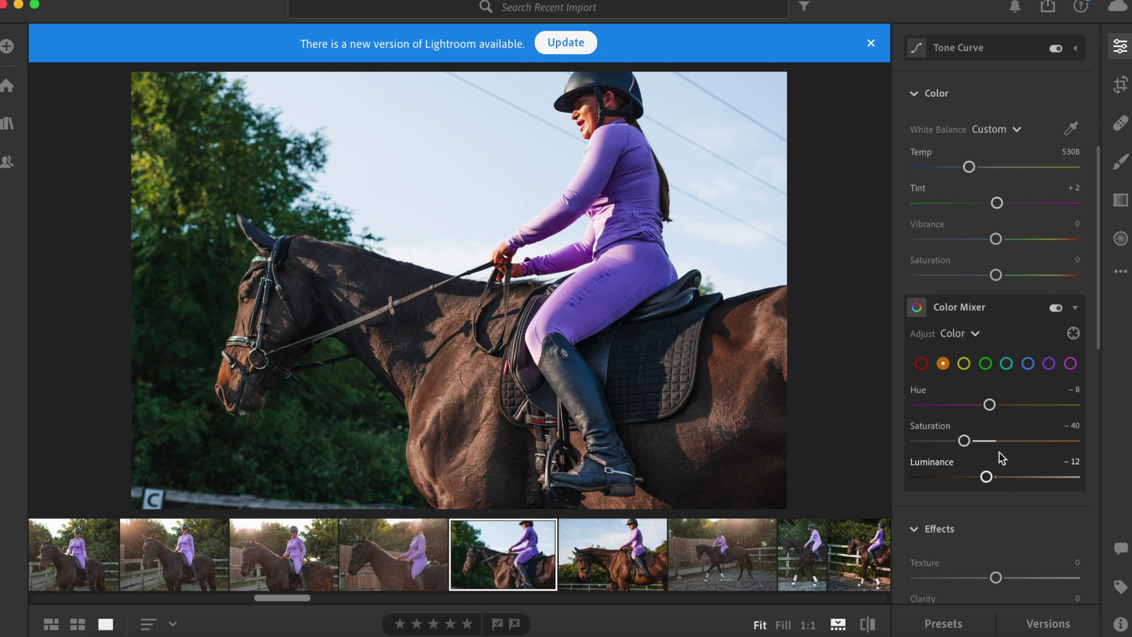
scroll(1001, 457, "up", 6)
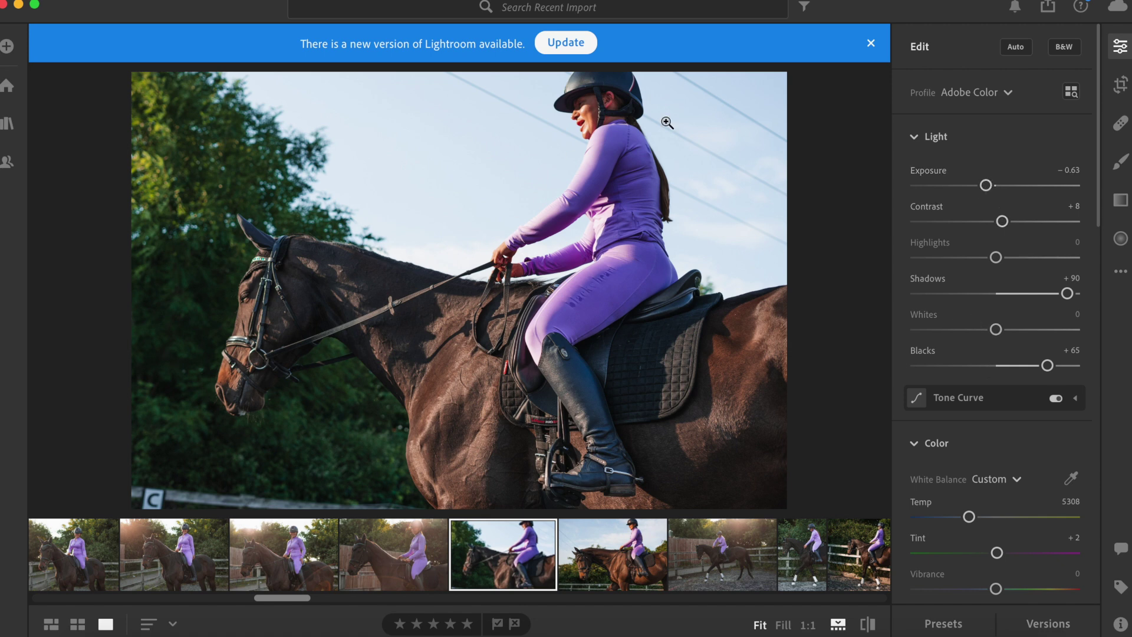
- Lower the exposure to -0.75, fine-tune the shadows, contrast and blacks, and compare the edit with the original photo
left_click_drag(986, 186, 984, 185)
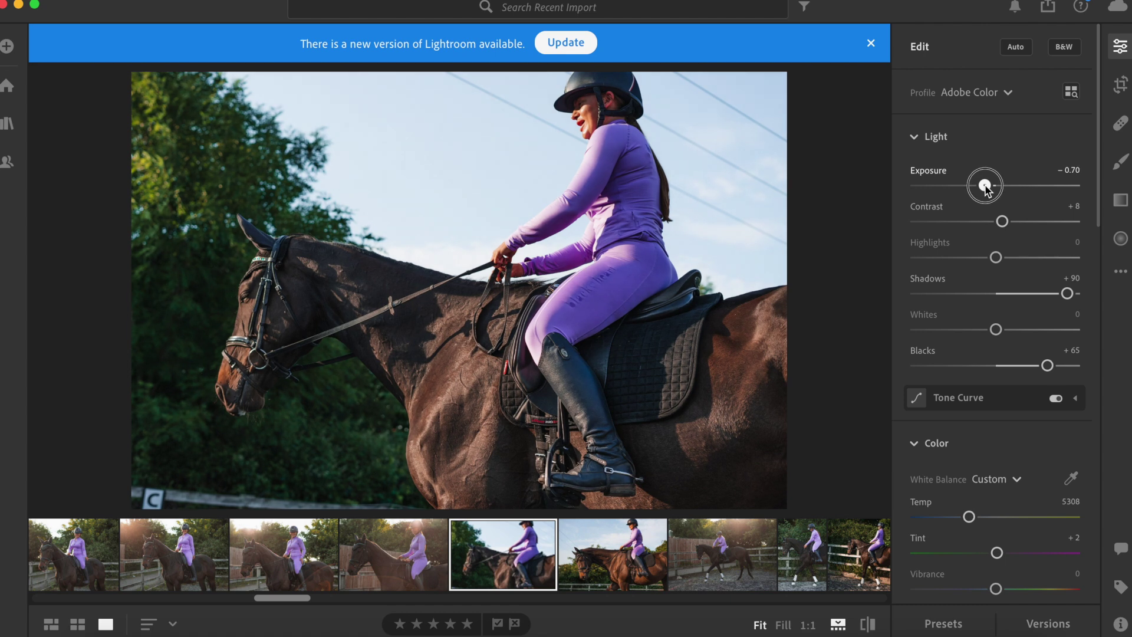
left_click_drag(984, 186, 984, 187)
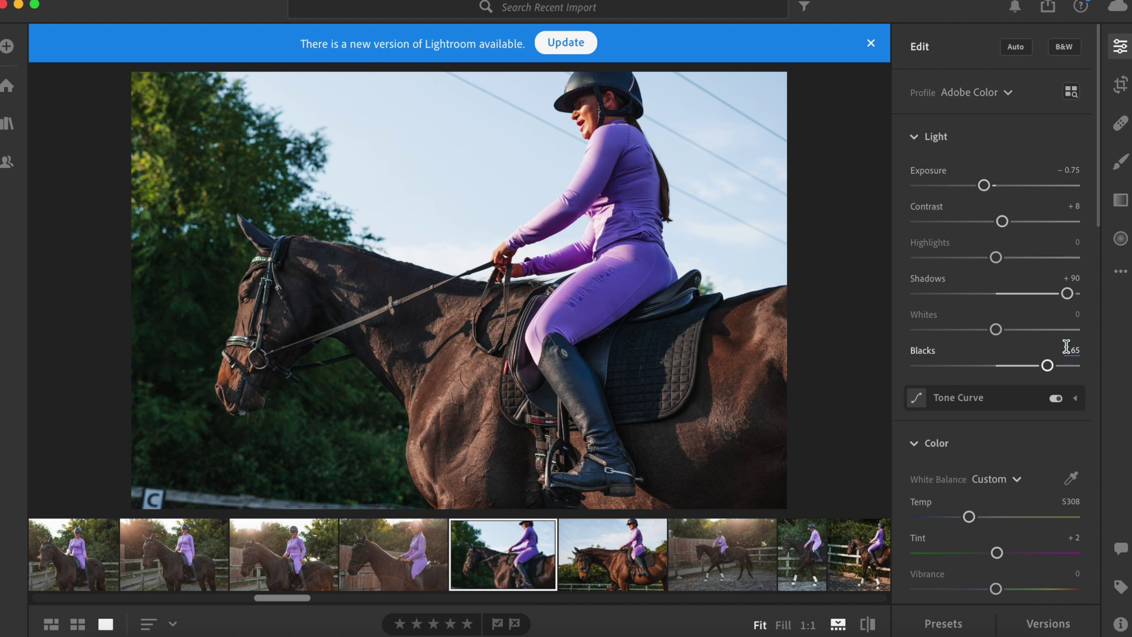
left_click_drag(1067, 294, 1068, 300)
left_click_drag(999, 218, 1000, 221)
left_click_drag(1047, 365, 1049, 365)
left_click(869, 624)
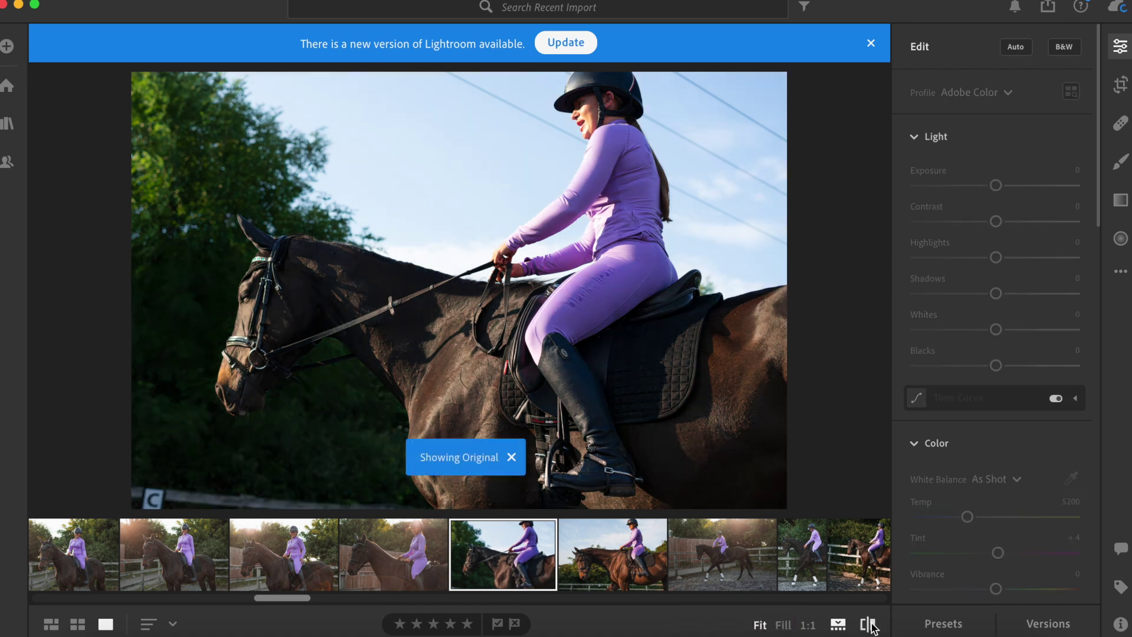
left_click(869, 623)
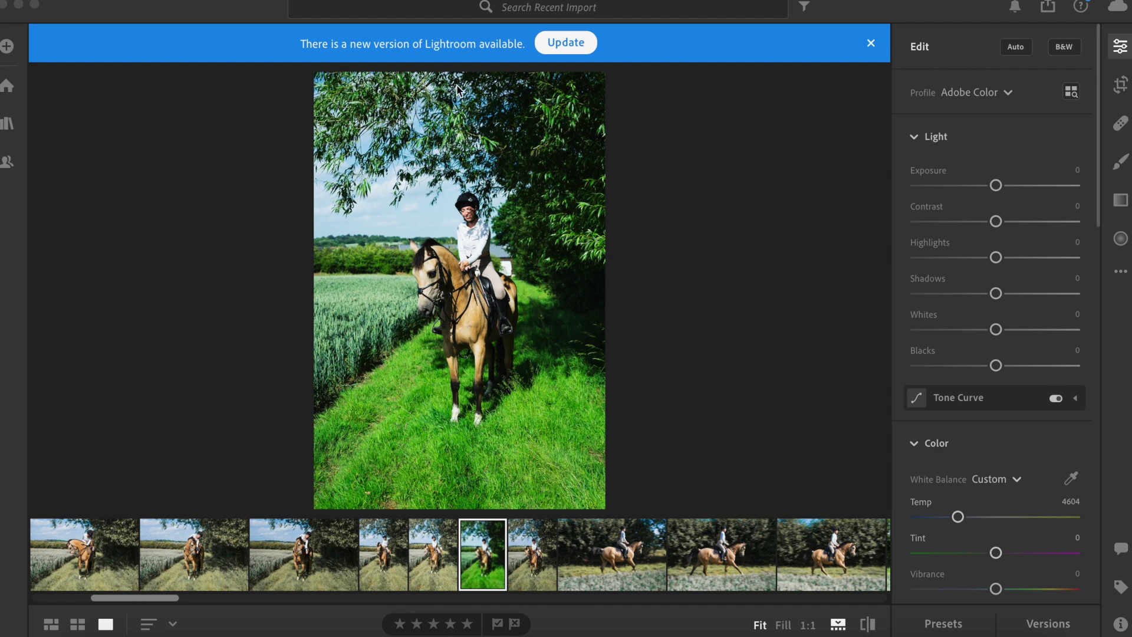
- Examine the rider and buckskin horse up close in the unedited grass-track photo, and compare it with the edited neighbouring shot
left_click(470, 211)
left_click(470, 211)
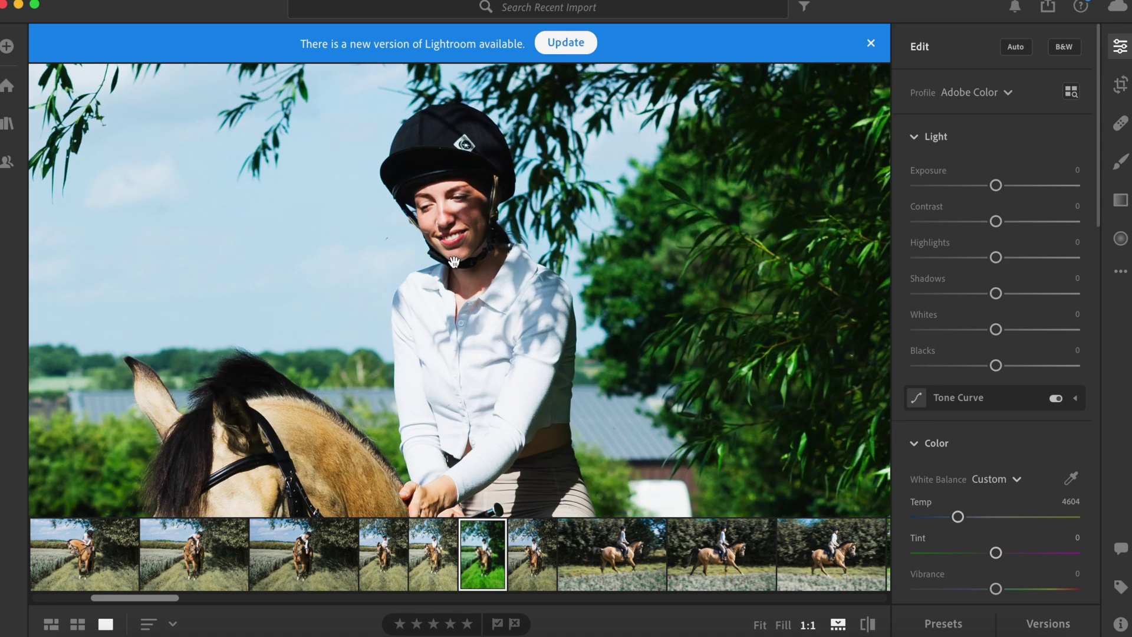
left_click(461, 279)
left_click(461, 278)
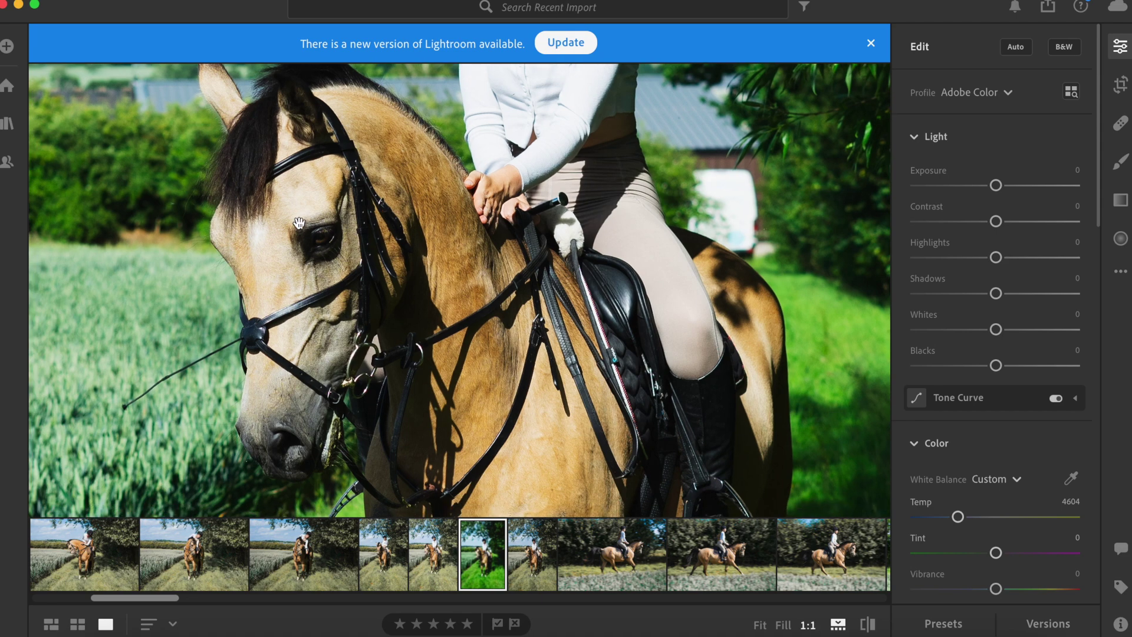
left_click(497, 416)
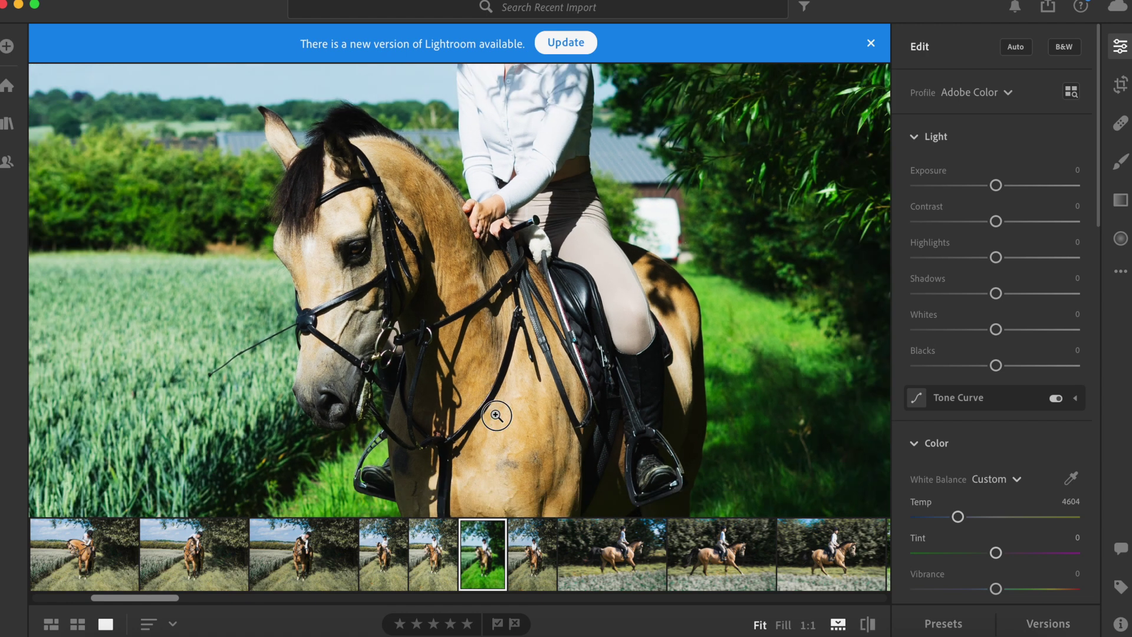
key("e")
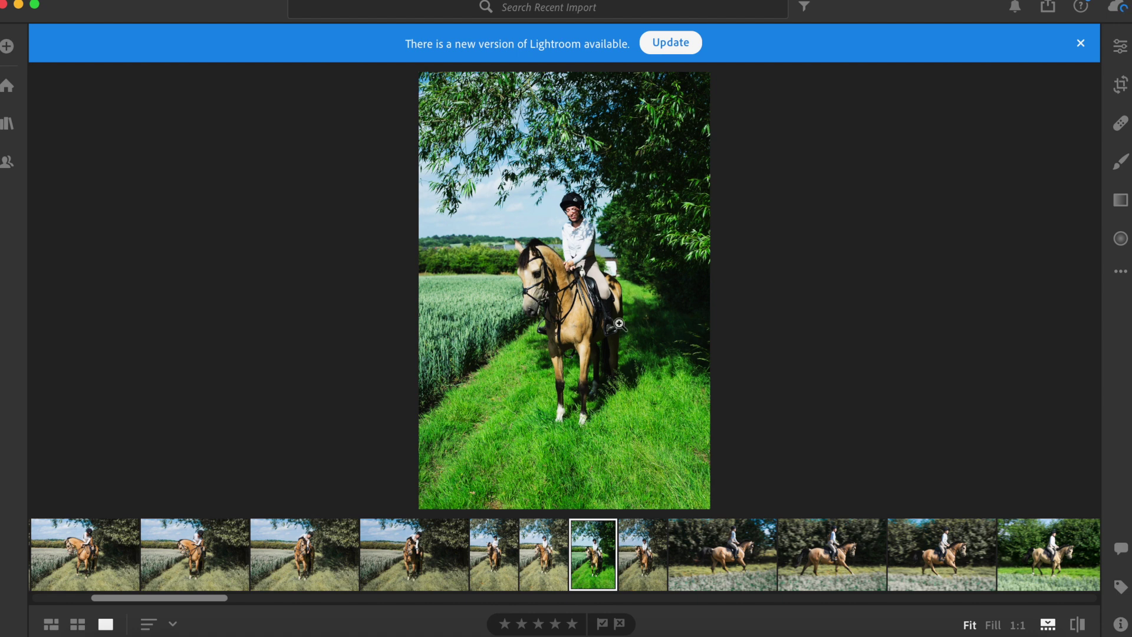
left_click(1118, 47)
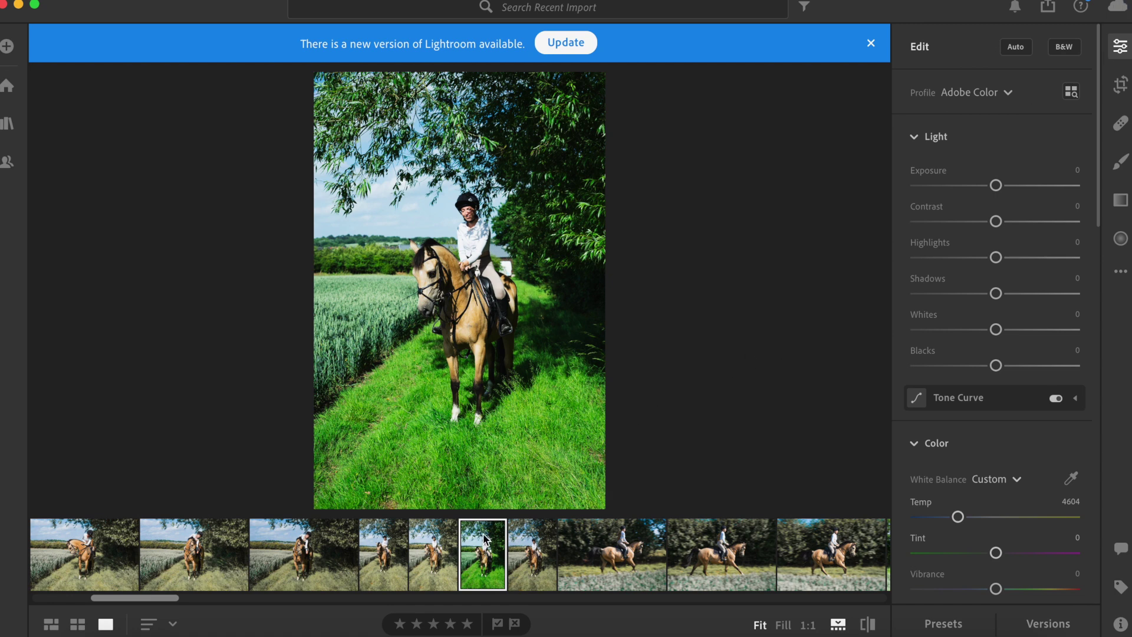
left_click(459, 540)
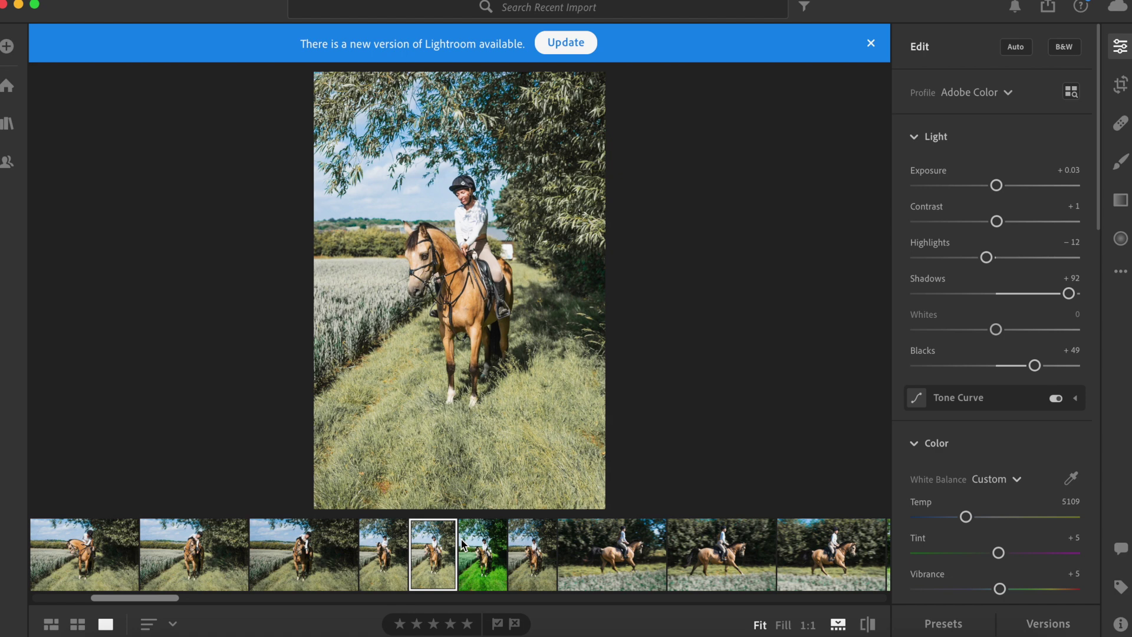
left_click(462, 543)
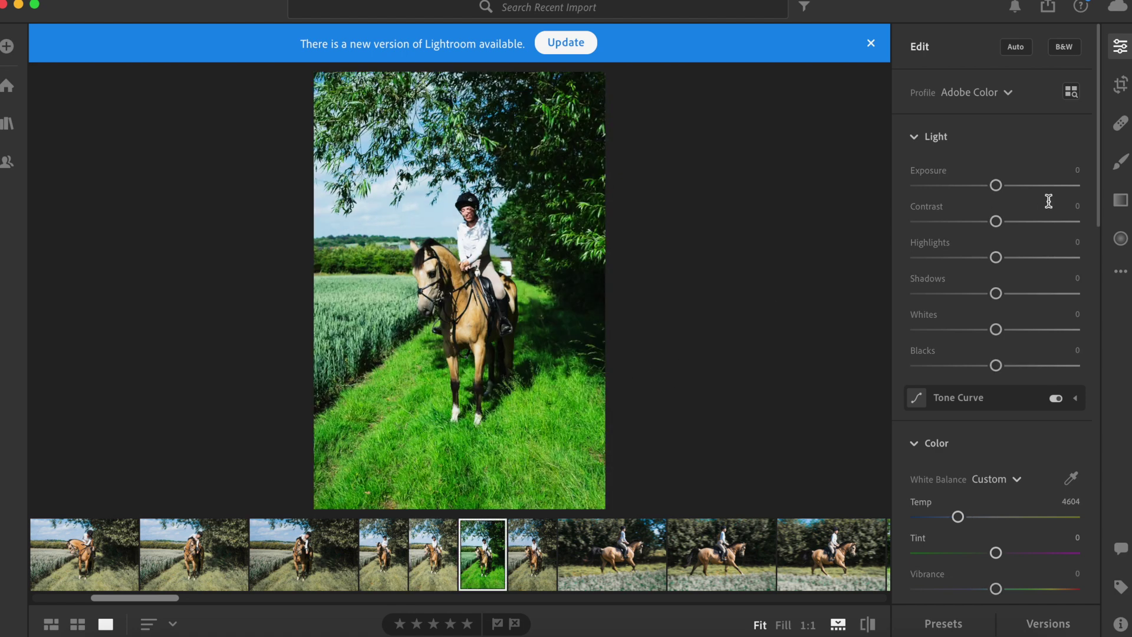
- Set the buckskin photo's exposure to +0.08, shadows to +72 and blacks to +49
left_click_drag(995, 185, 1000, 189)
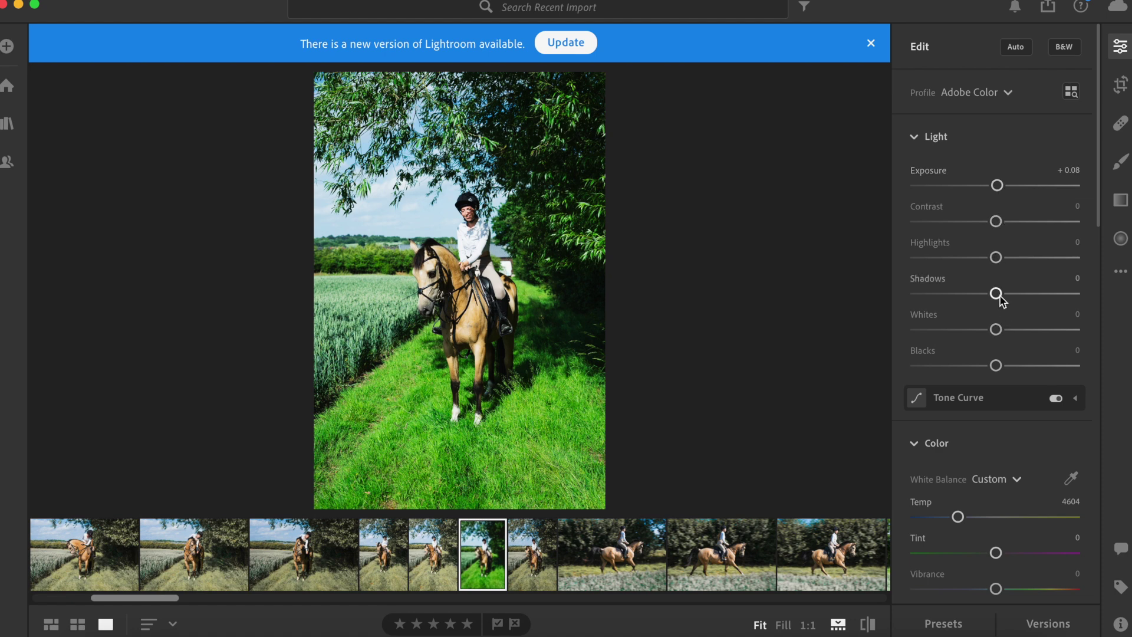
left_click_drag(1000, 299, 1057, 299)
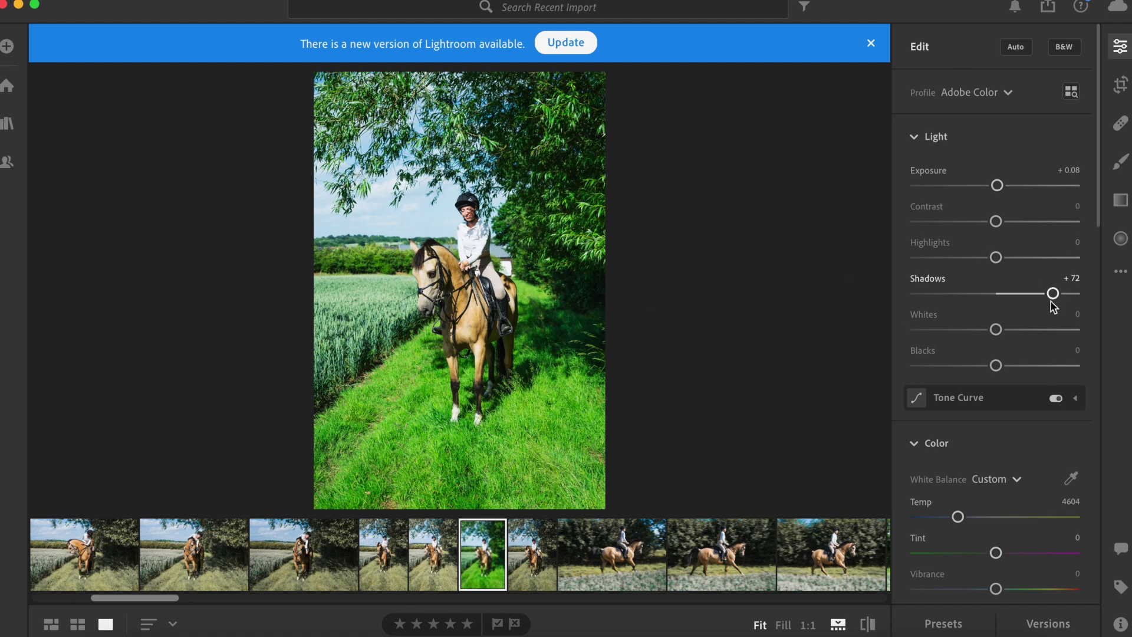
left_click_drag(998, 370, 1038, 369)
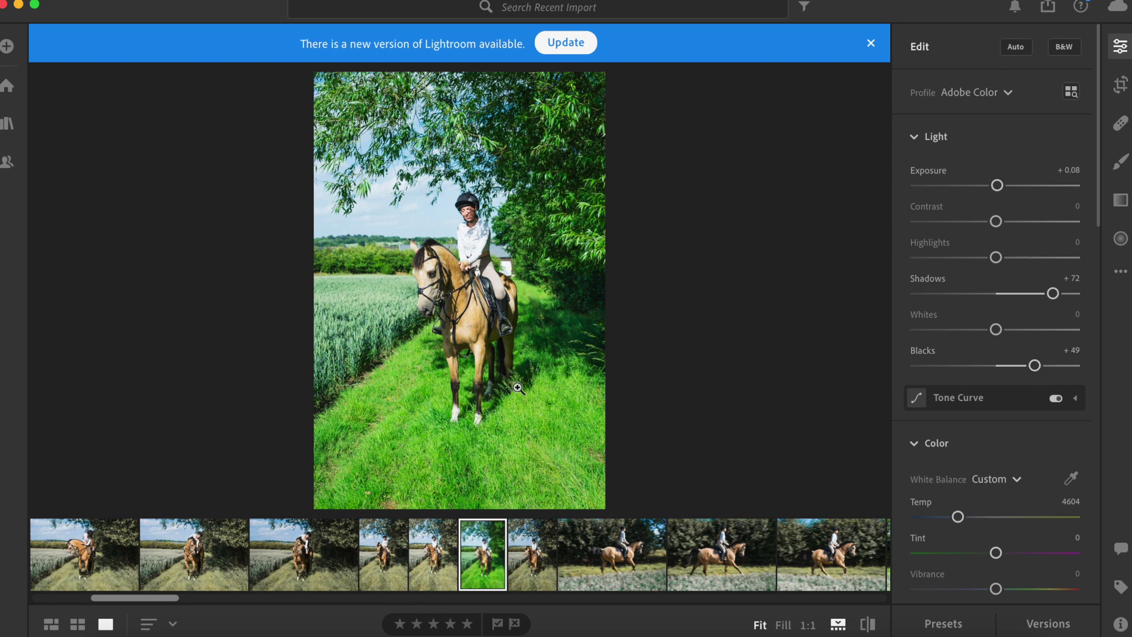
mouse_move(1036, 366)
left_mouse_down()
mouse_move(996, 368)
mouse_move(1039, 371)
left_mouse_up()
- Set the buckskin photo's contrast to +1 and highlights to -12
left_click_drag(991, 223, 992, 224)
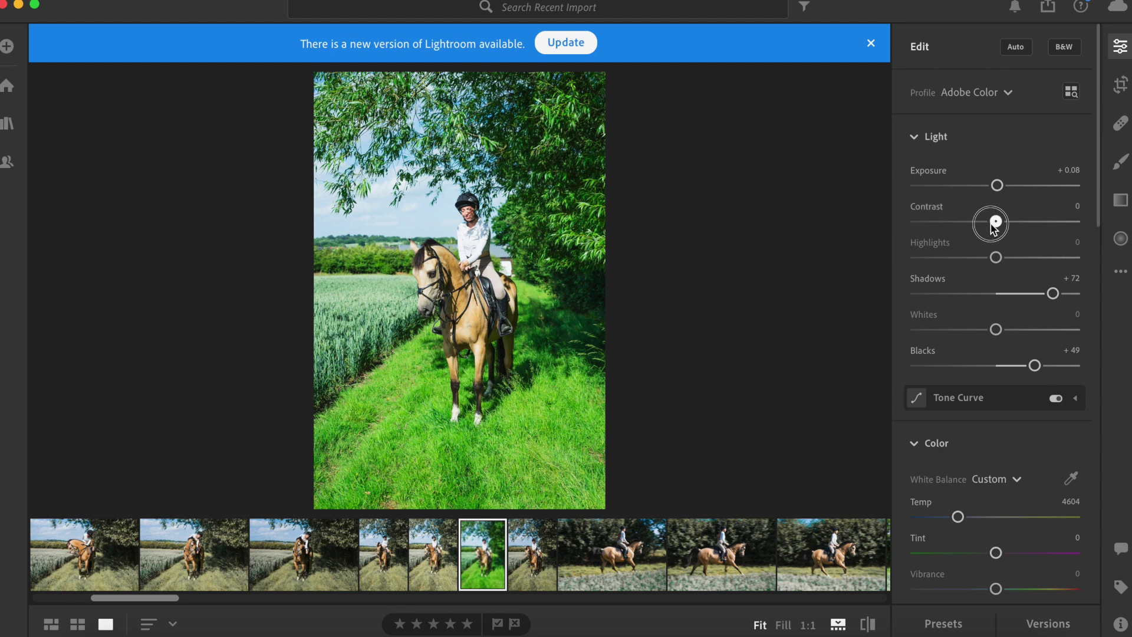
left_click_drag(991, 224, 994, 224)
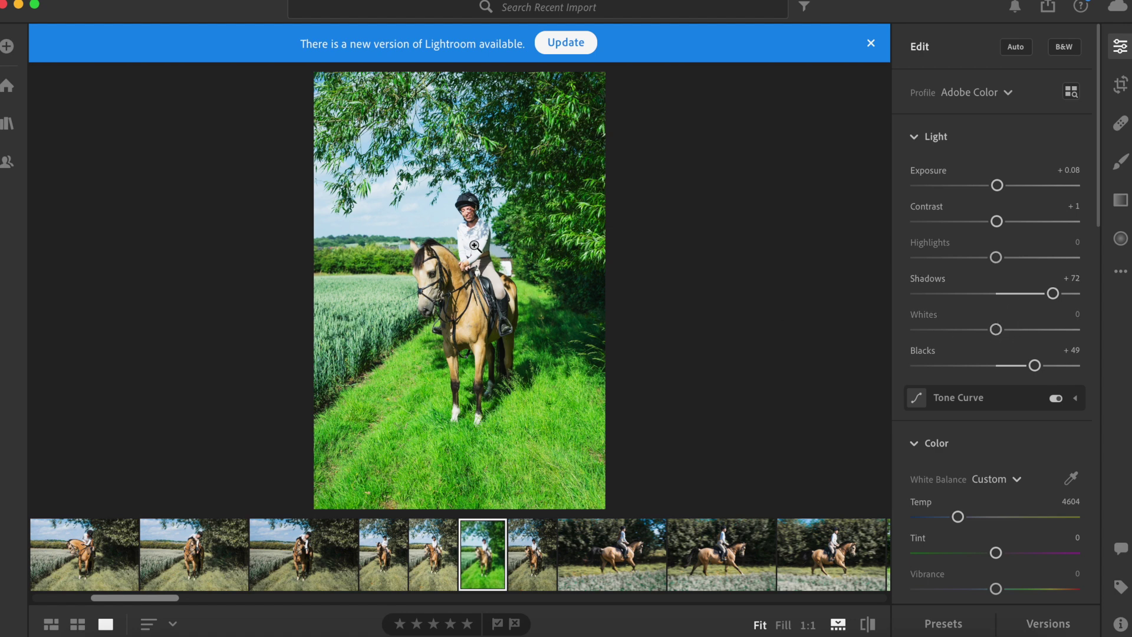
left_click_drag(996, 257, 987, 260)
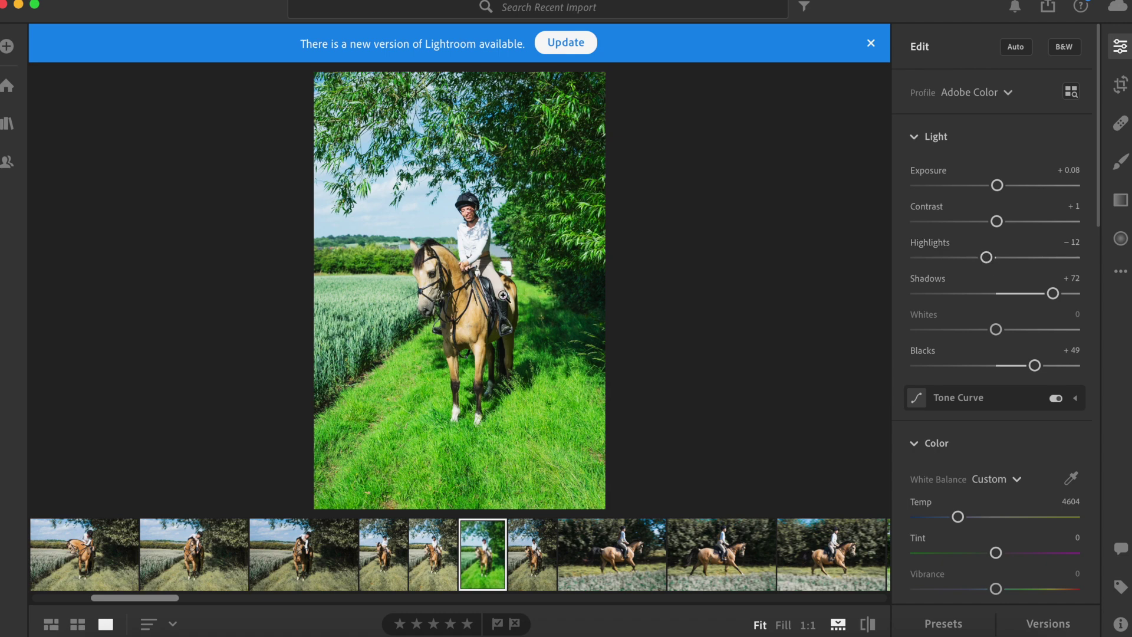
- Check the highlights on the horse and rider up close and reduce the shadows to +49
left_click(472, 248)
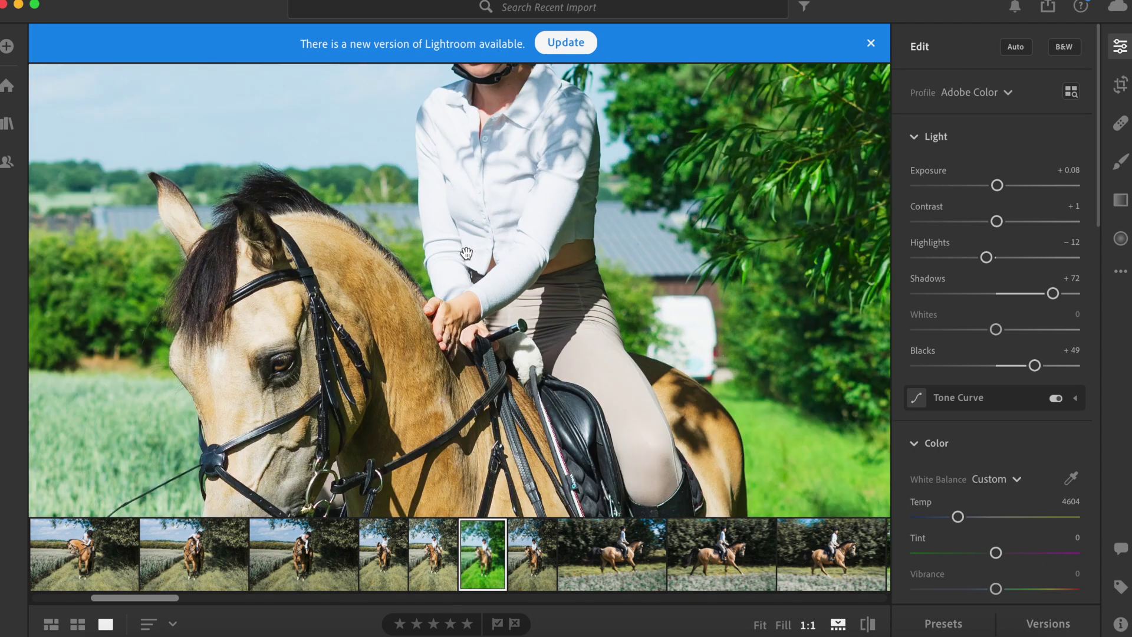
mouse_move(986, 257)
left_mouse_down()
mouse_move(998, 261)
mouse_move(988, 258)
left_mouse_up()
scroll(551, 350, "down", 3)
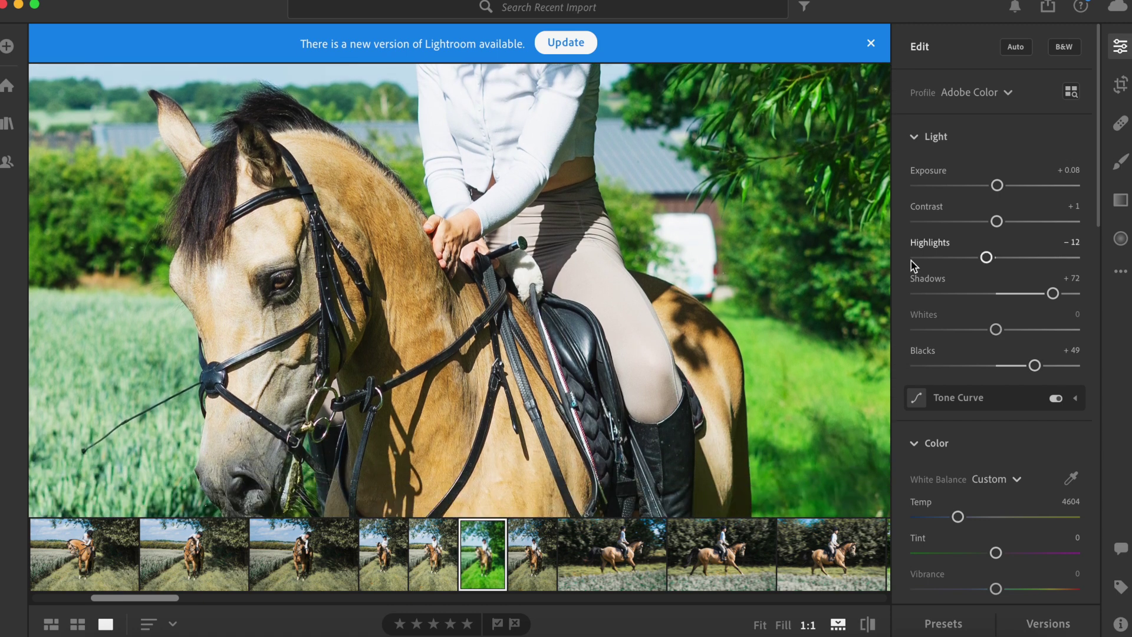
mouse_move(1053, 292)
left_mouse_down()
mouse_move(996, 293)
mouse_move(1035, 293)
left_mouse_up()
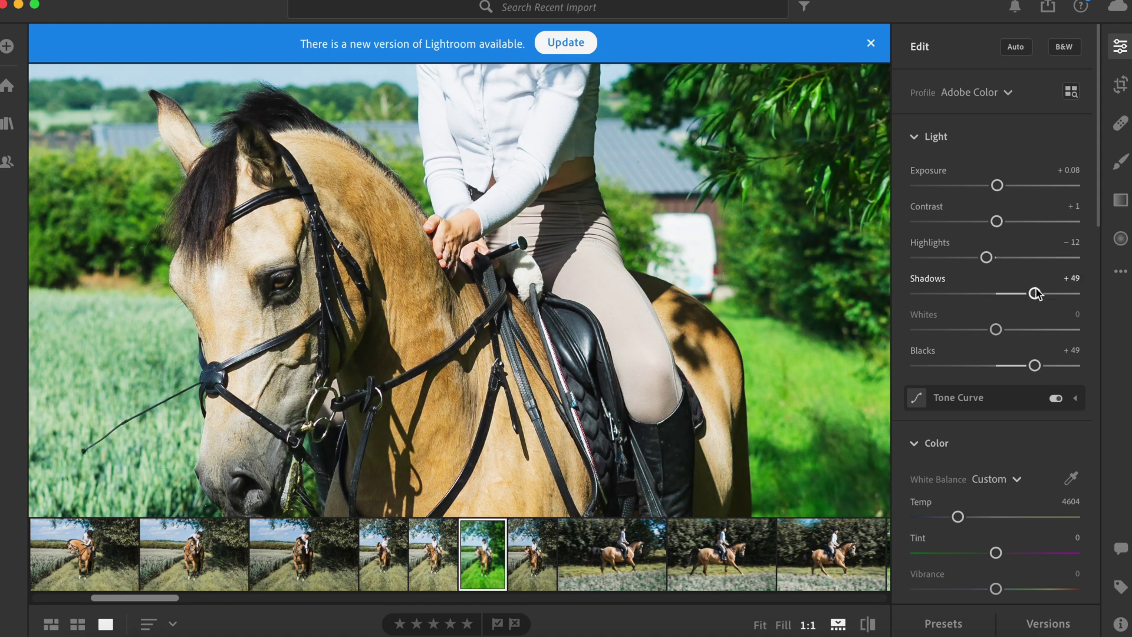
left_click(833, 287)
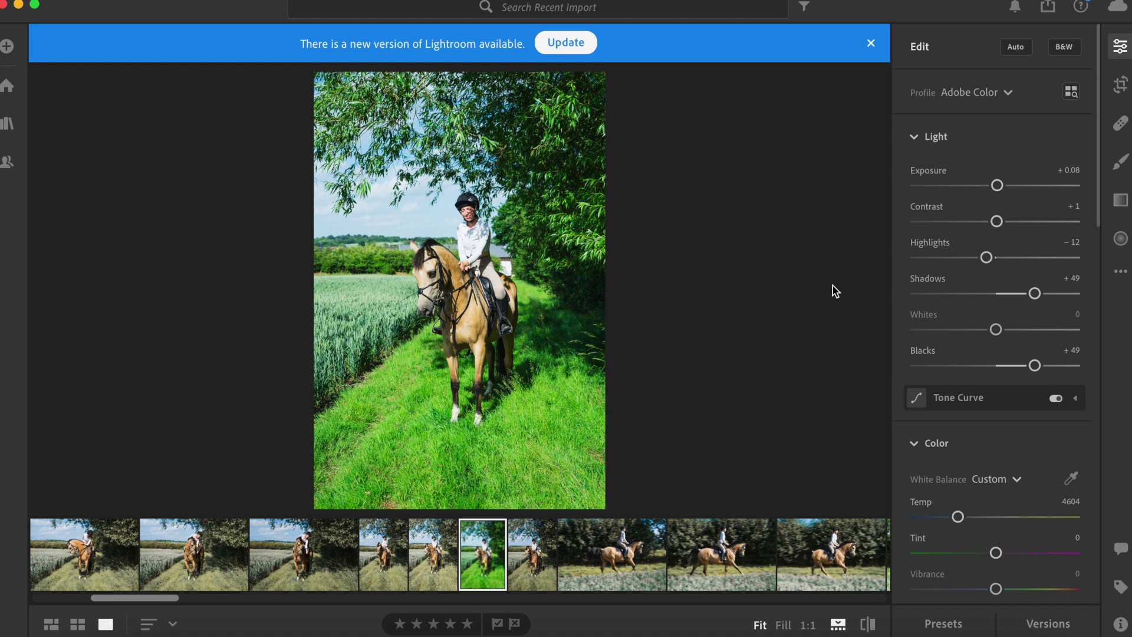
- Warm the white balance to a temperature of 5110 and set the tint to +5
scroll(1002, 406, "down", 3)
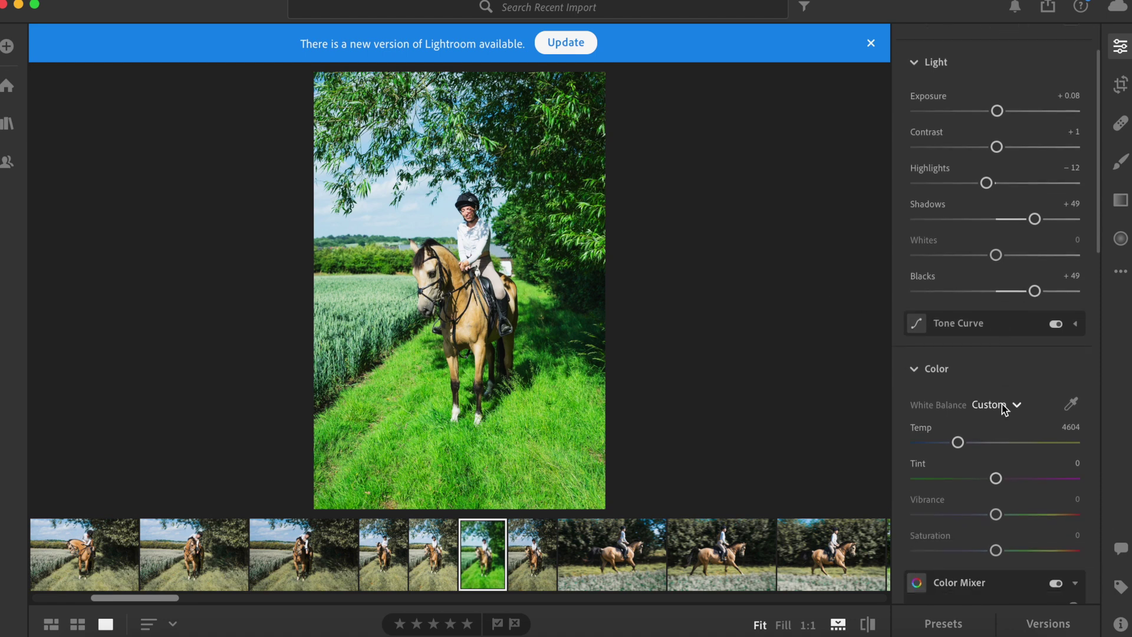
left_click_drag(955, 443, 965, 444)
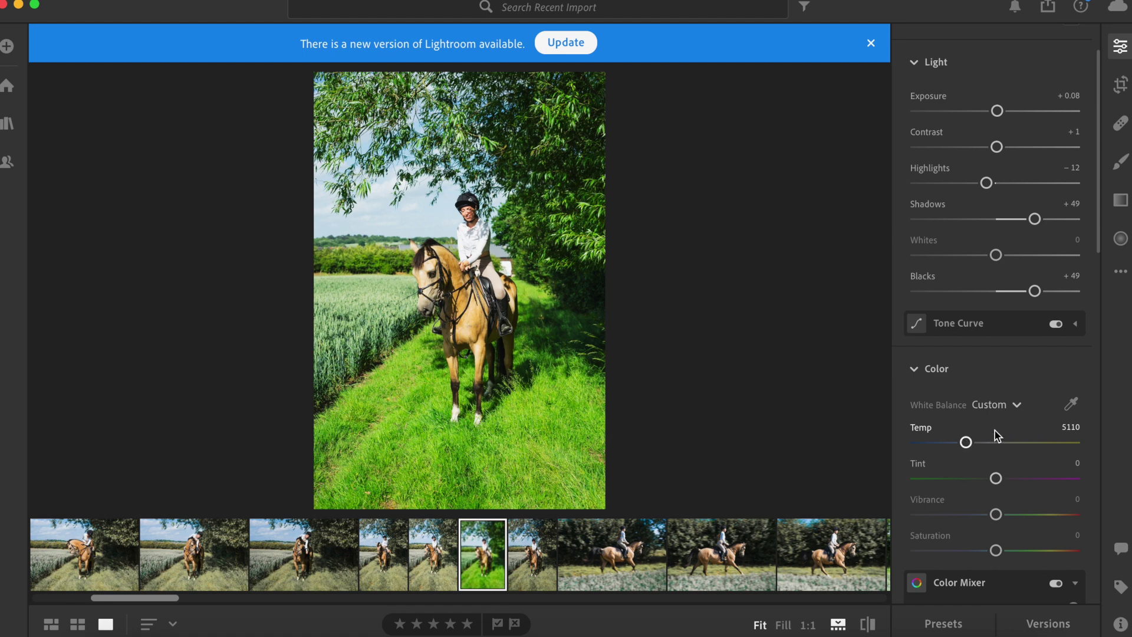
scroll(1001, 426, "down", 2)
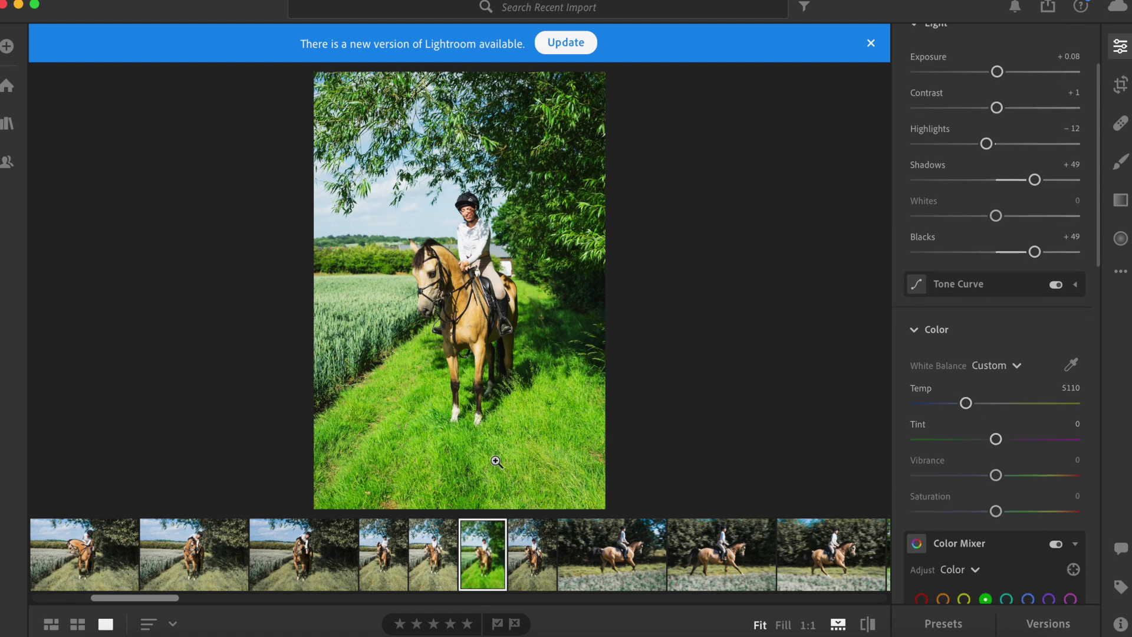
left_click(996, 439)
left_click_drag(998, 440, 1002, 443)
- Set the orange channel in the Color Mixer to hue -5, saturation -27 and luminance -15
scroll(997, 316, "down", 5)
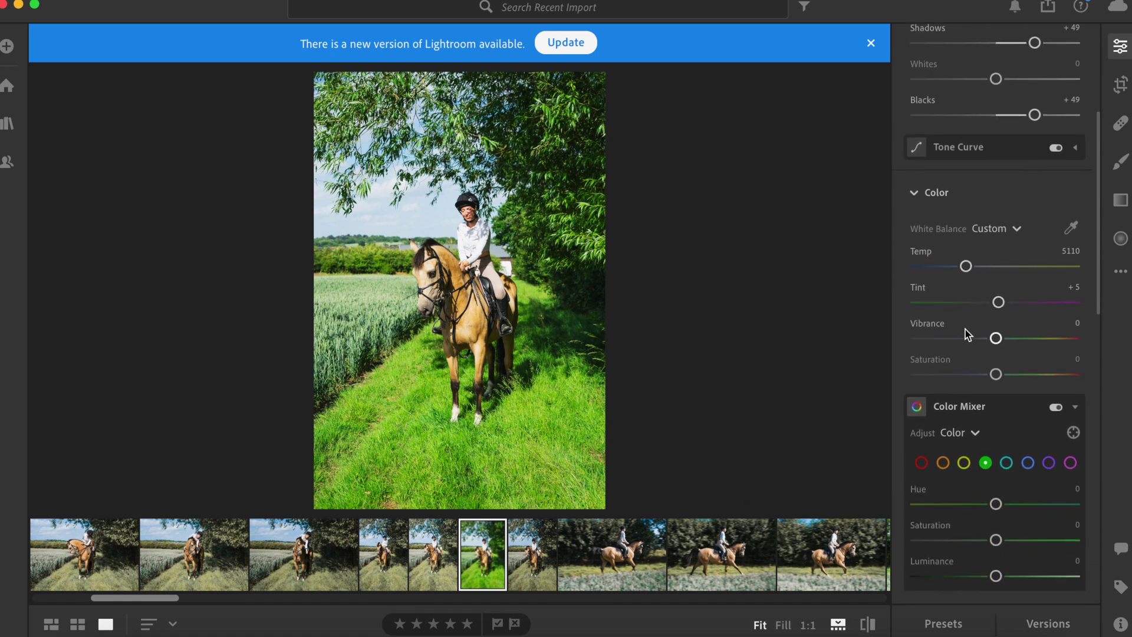
scroll(913, 416, "down", 2)
left_click(920, 419)
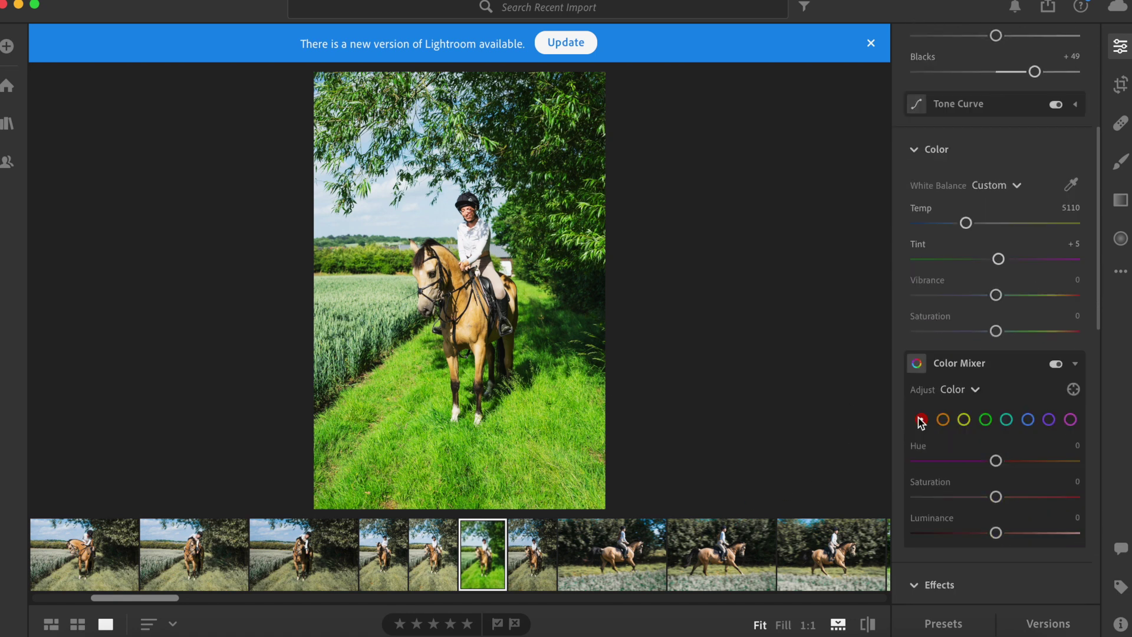
left_click(939, 418)
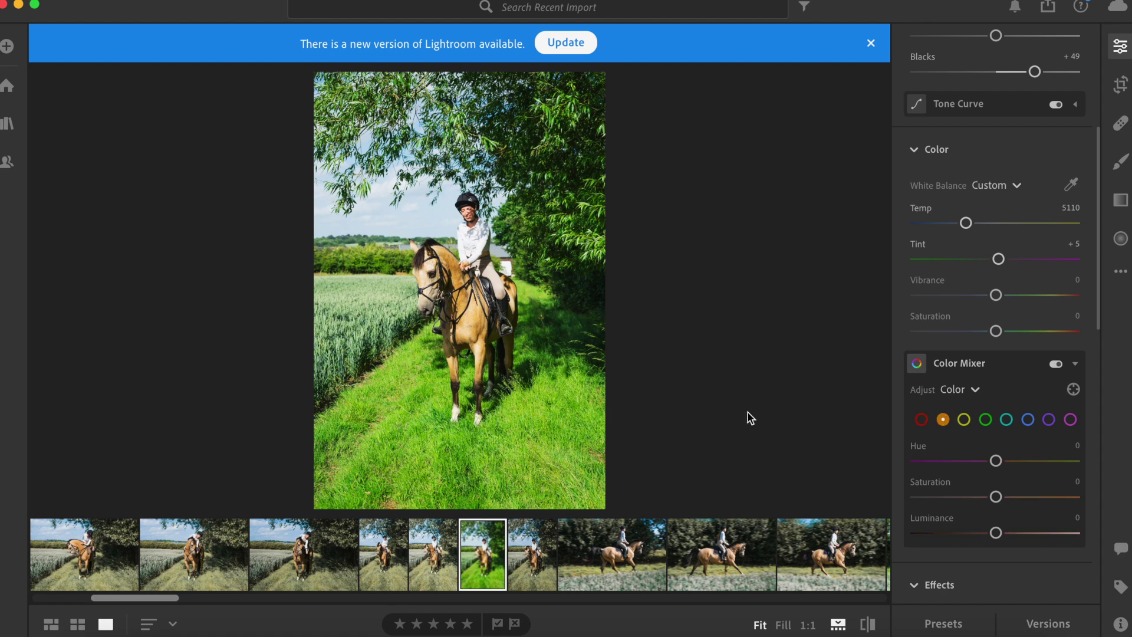
left_click_drag(996, 463, 991, 463)
mouse_move(996, 499)
left_mouse_down()
mouse_move(980, 500)
mouse_move(1031, 501)
mouse_move(960, 505)
mouse_move(985, 498)
left_mouse_up()
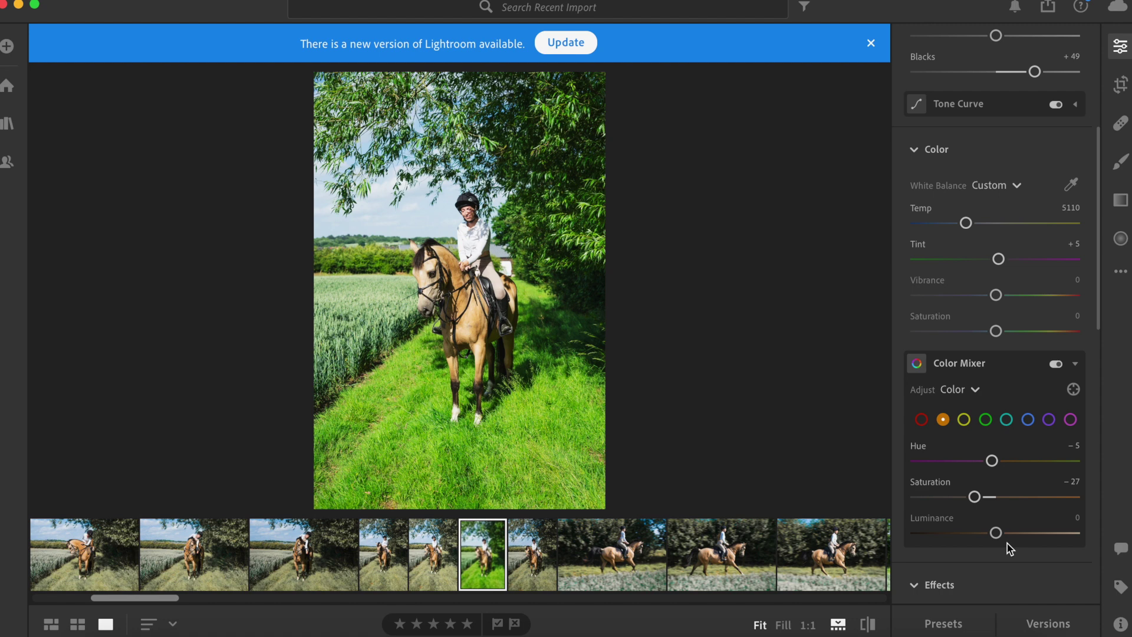
mouse_move(995, 533)
left_mouse_down()
mouse_move(960, 537)
mouse_move(1018, 538)
mouse_move(987, 538)
left_mouse_up()
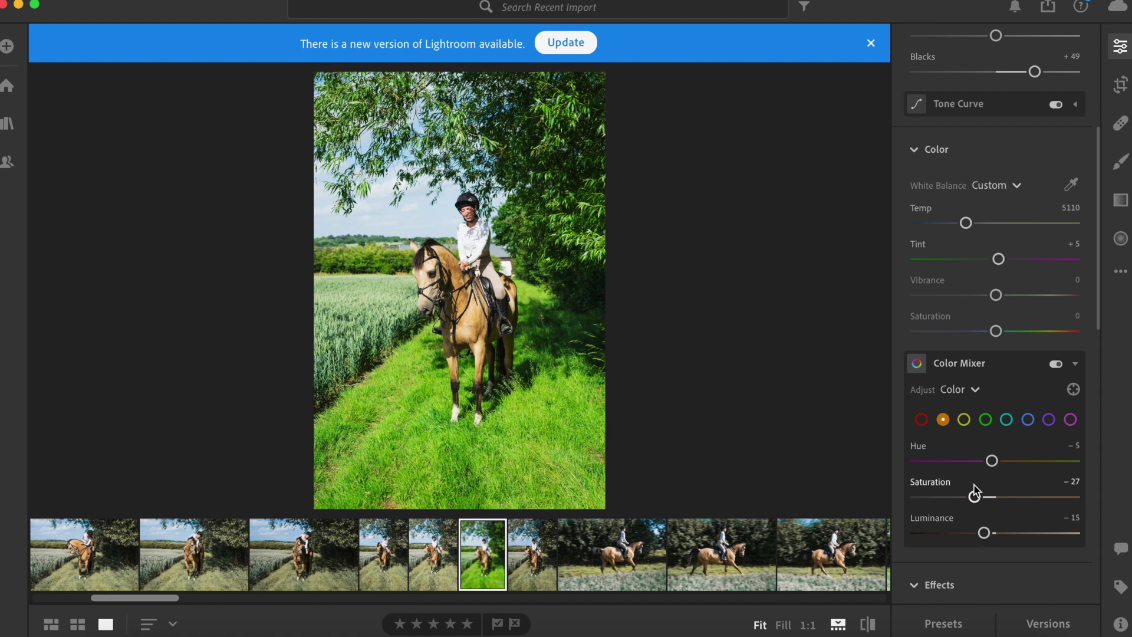
- Set the red channel's hue to -4 in the Color Mixer and raise its luminance slightly
left_click(921, 420)
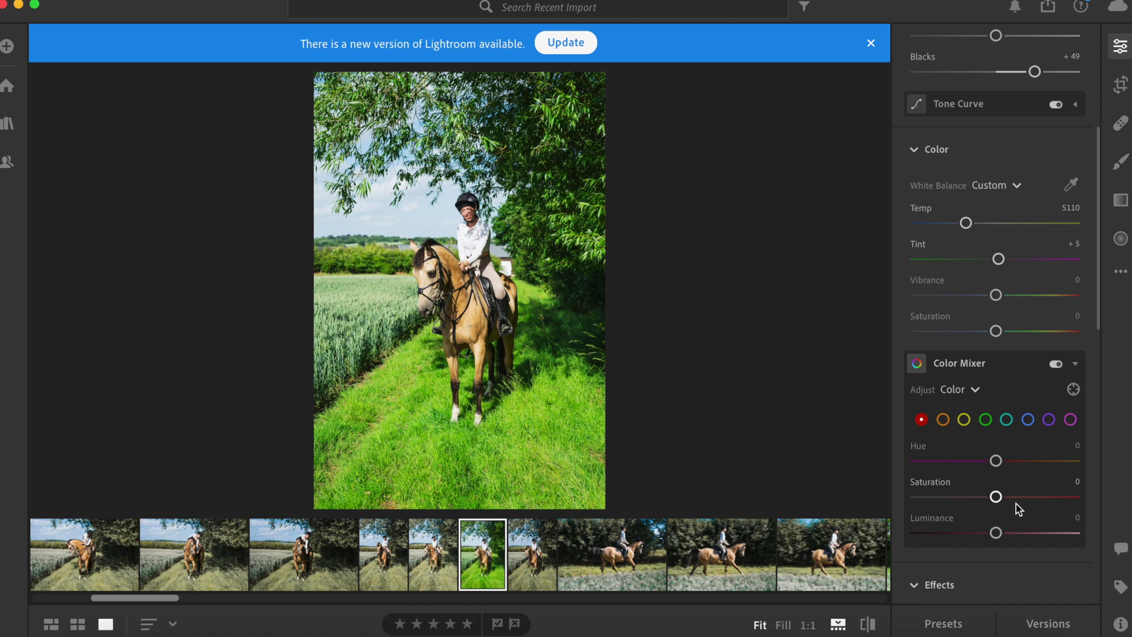
left_click_drag(996, 460, 993, 462)
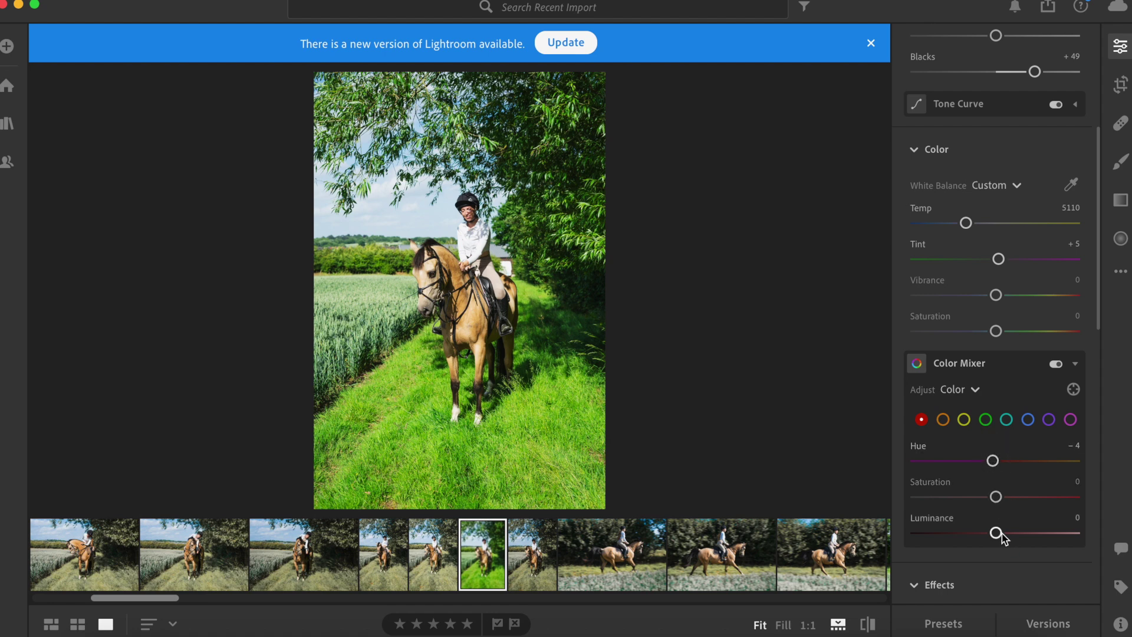
left_click_drag(1001, 534, 1004, 533)
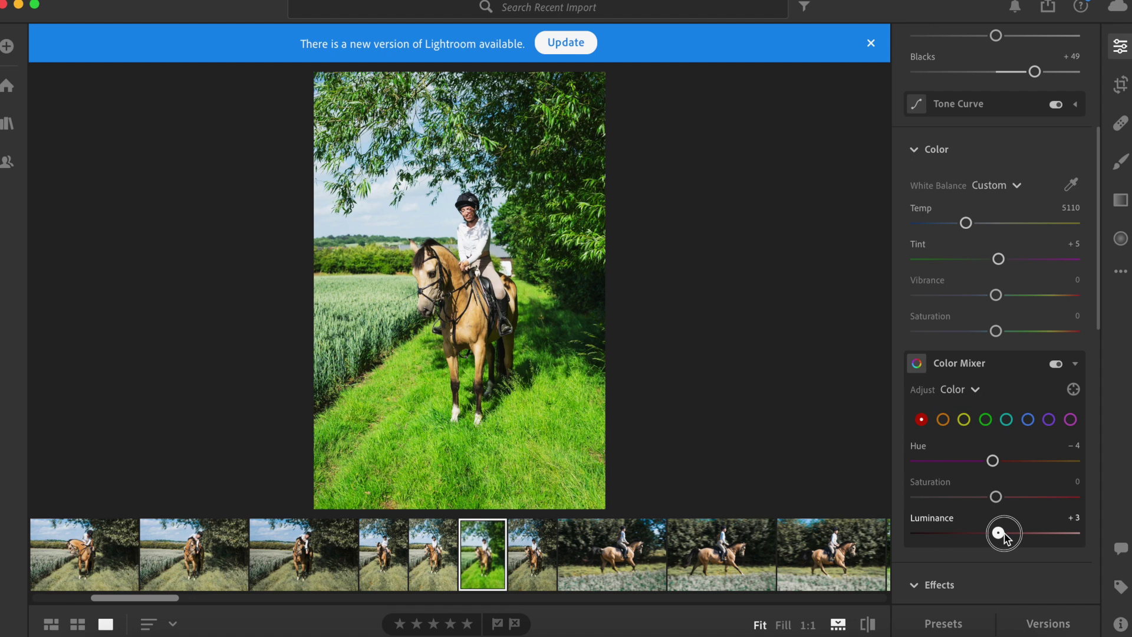
mouse_move(1004, 536)
left_mouse_down()
mouse_move(1032, 538)
mouse_move(946, 538)
mouse_move(1018, 541)
mouse_move(983, 539)
mouse_move(1005, 536)
left_mouse_up()
- Set the yellow channel in the Color Mixer to hue -34, saturation -1 and luminance -11
left_click(965, 421)
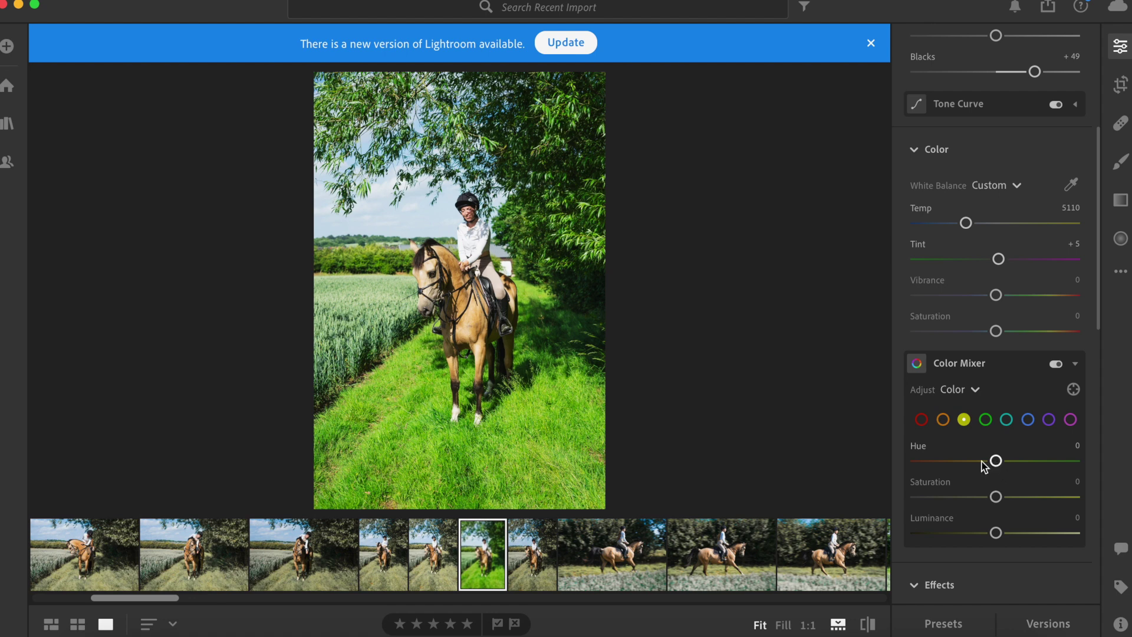
left_click_drag(995, 461, 996, 504)
mouse_move(995, 532)
left_mouse_down()
mouse_move(1035, 535)
mouse_move(980, 536)
mouse_move(989, 542)
left_mouse_up()
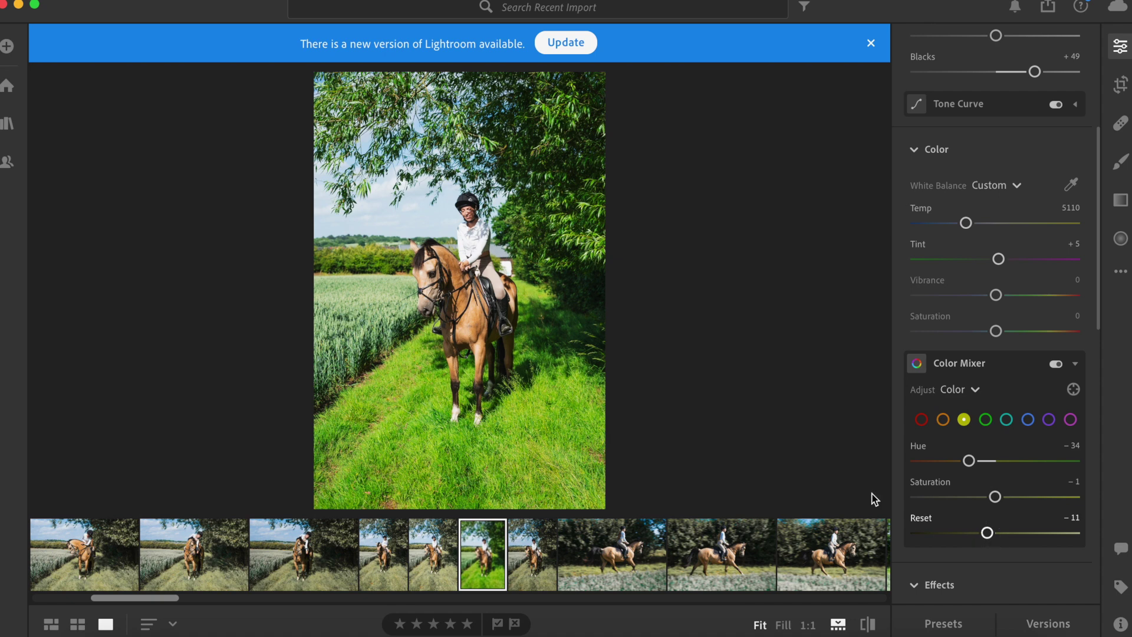
- Set the green channel in the Color Mixer to hue -59, saturation -80 and luminance +27
left_click(986, 420)
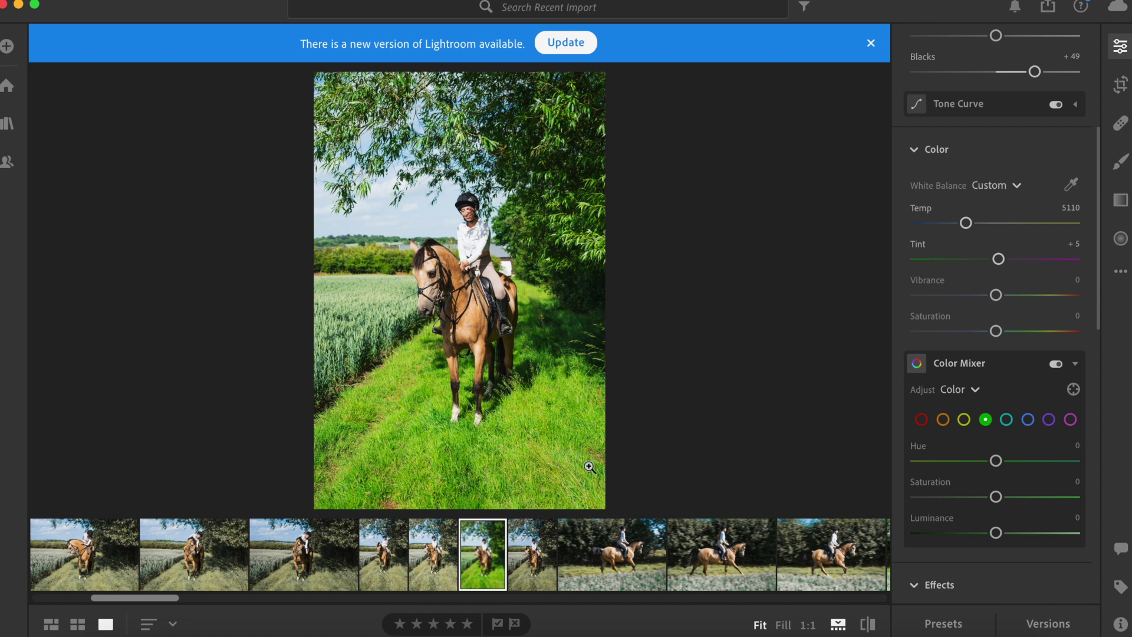
left_click_drag(997, 466, 951, 467)
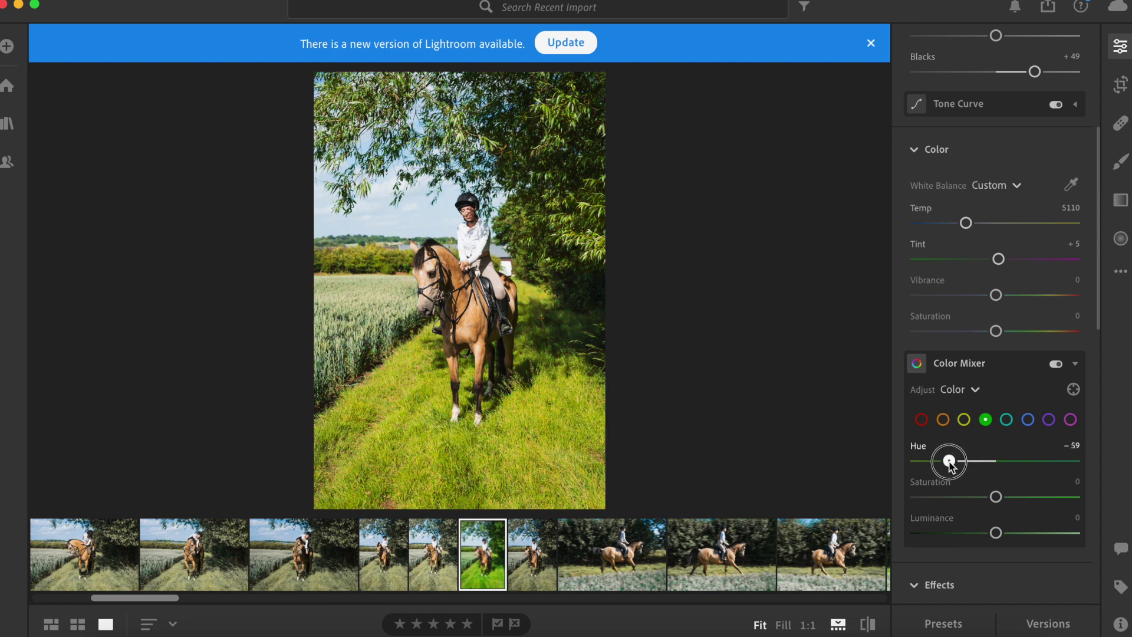
left_click_drag(951, 466, 950, 465)
left_click_drag(997, 497, 934, 497)
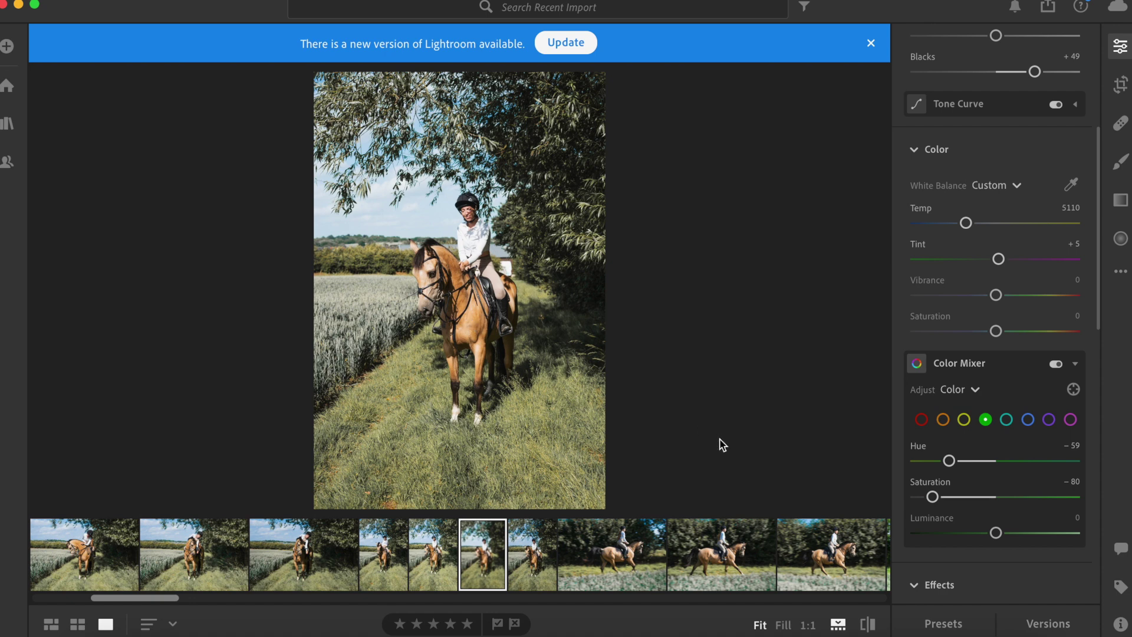
left_click_drag(995, 533, 1018, 539)
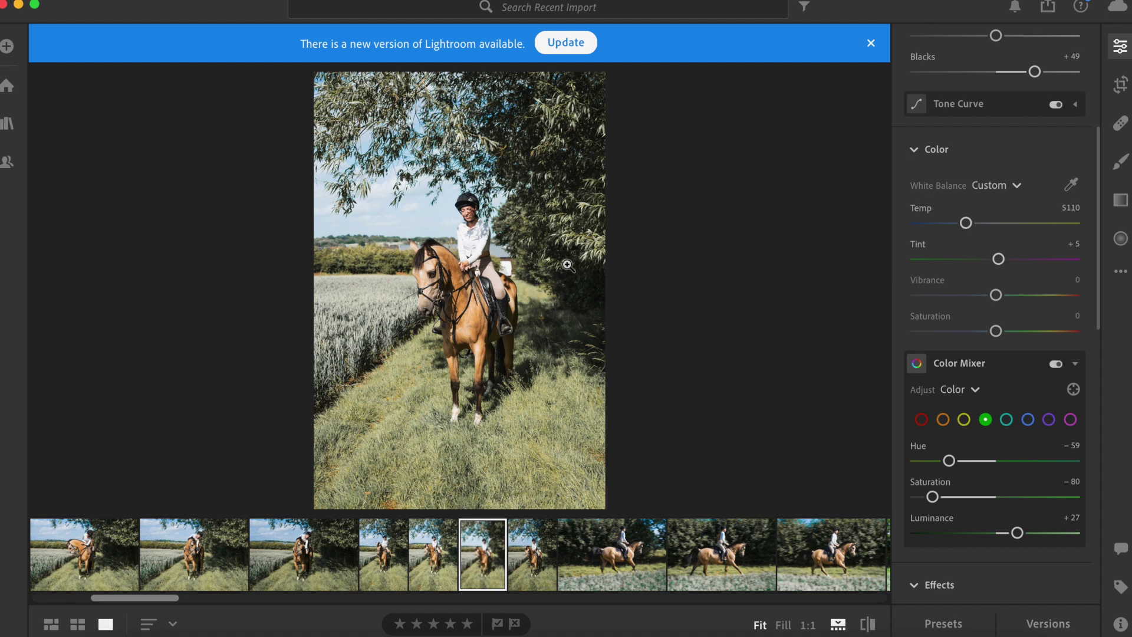
- Set the aqua channel in the Color Mixer to hue +55, saturation +87 and luminance -71
left_click(1007, 419)
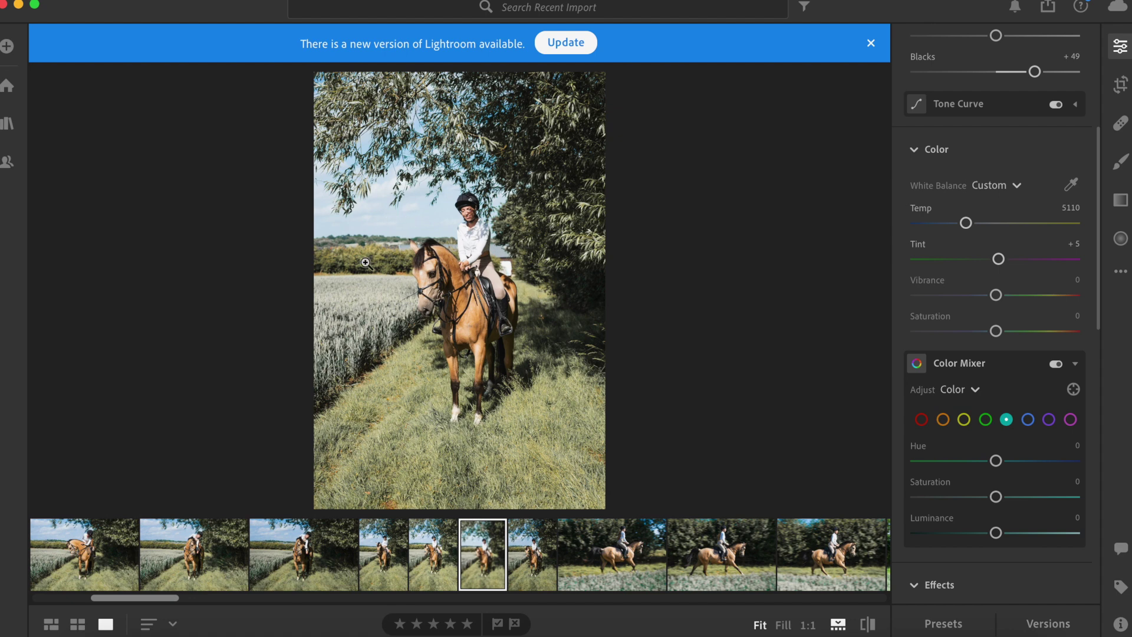
left_click_drag(995, 460, 1039, 463)
left_click_drag(996, 498, 1065, 499)
left_click_drag(994, 535, 939, 542)
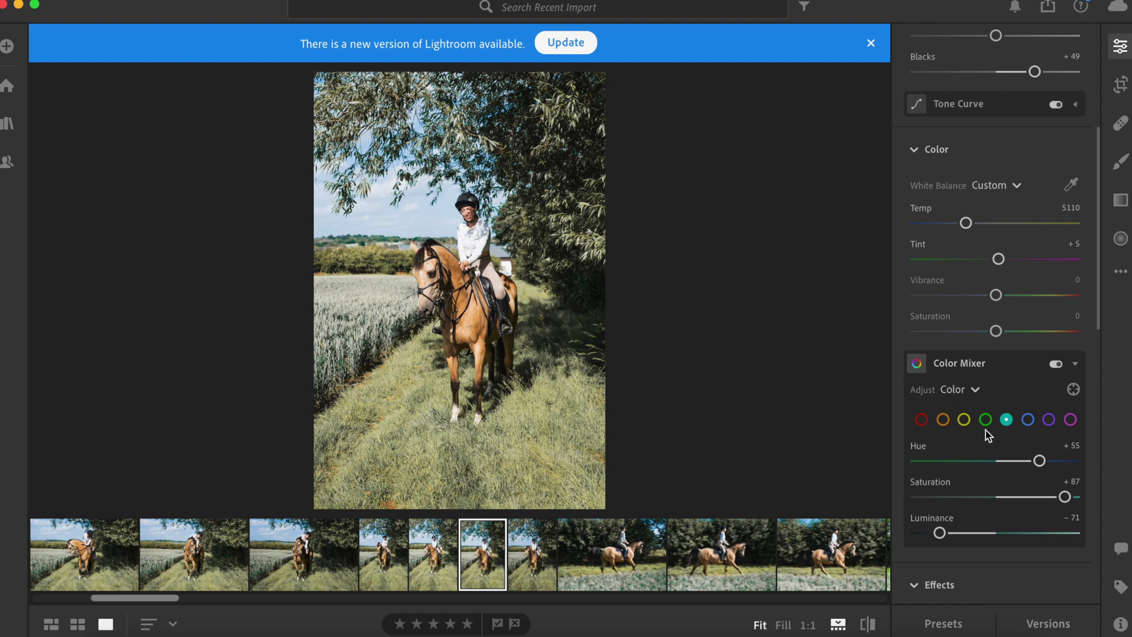
- Set the blue channel in the Color Mixer to hue +2, saturation +31 and luminance -7
left_click(1028, 419)
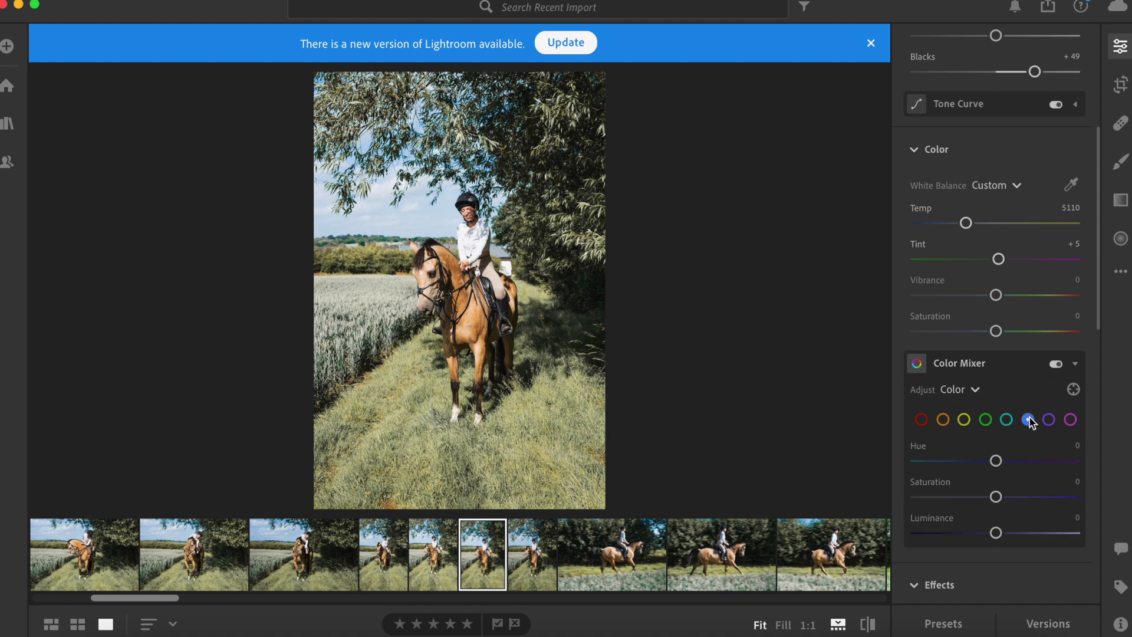
left_click(996, 461)
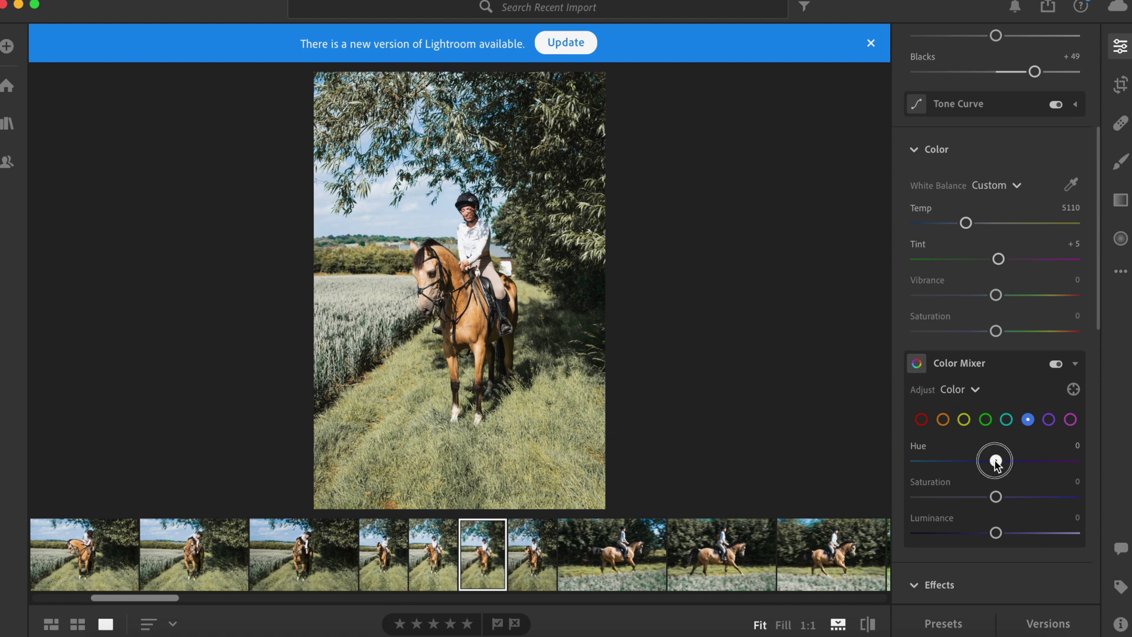
left_click_drag(996, 463, 995, 539)
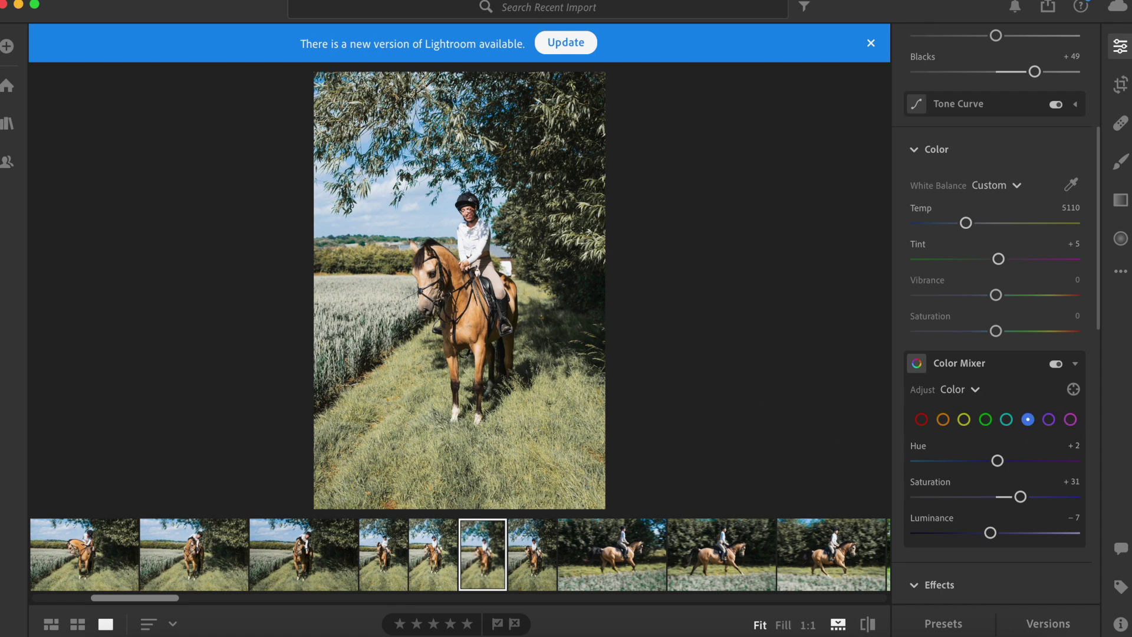
- Raise the photo's shadows to +85 and set the exposure to +0.06
scroll(1059, 231, "up", 5)
scroll(1058, 231, "up", 2)
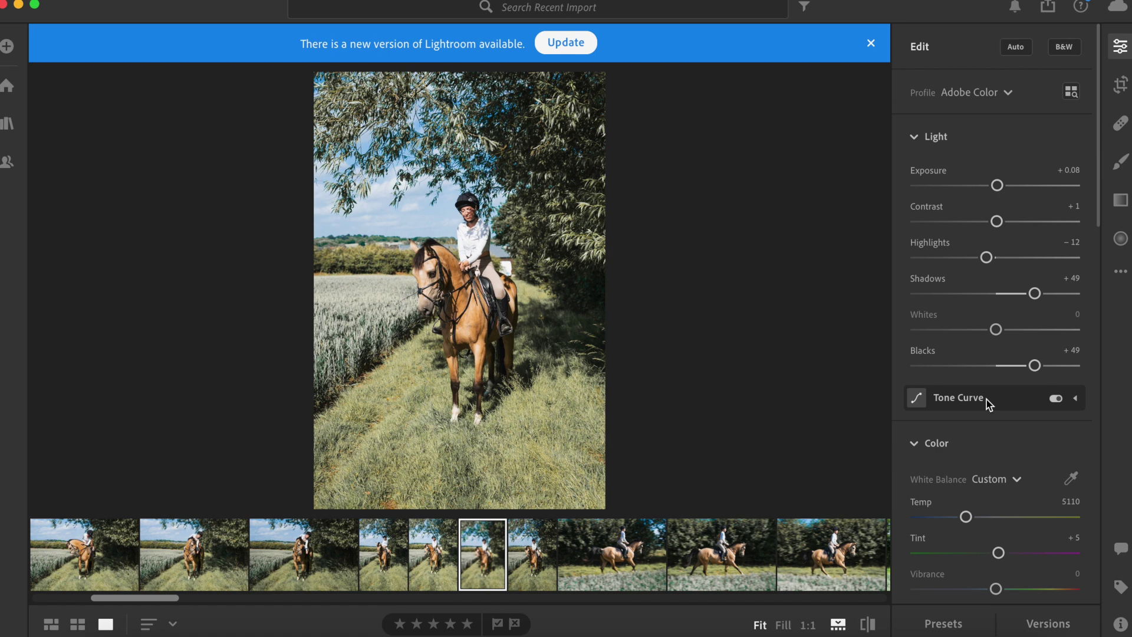
mouse_move(988, 405)
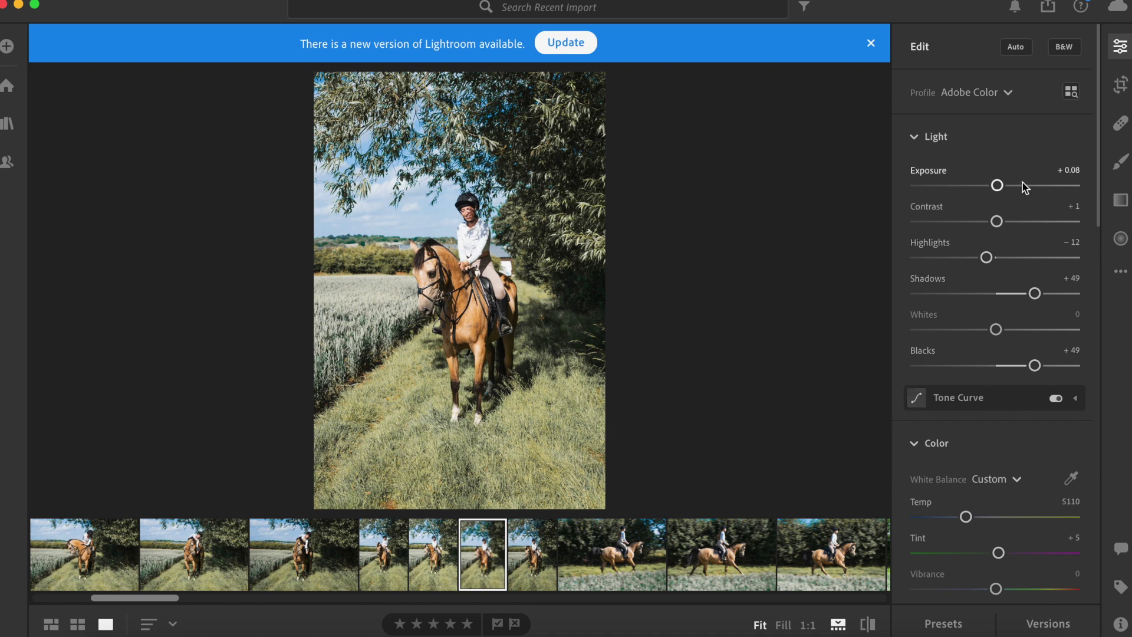
left_click_drag(1034, 293, 1062, 295)
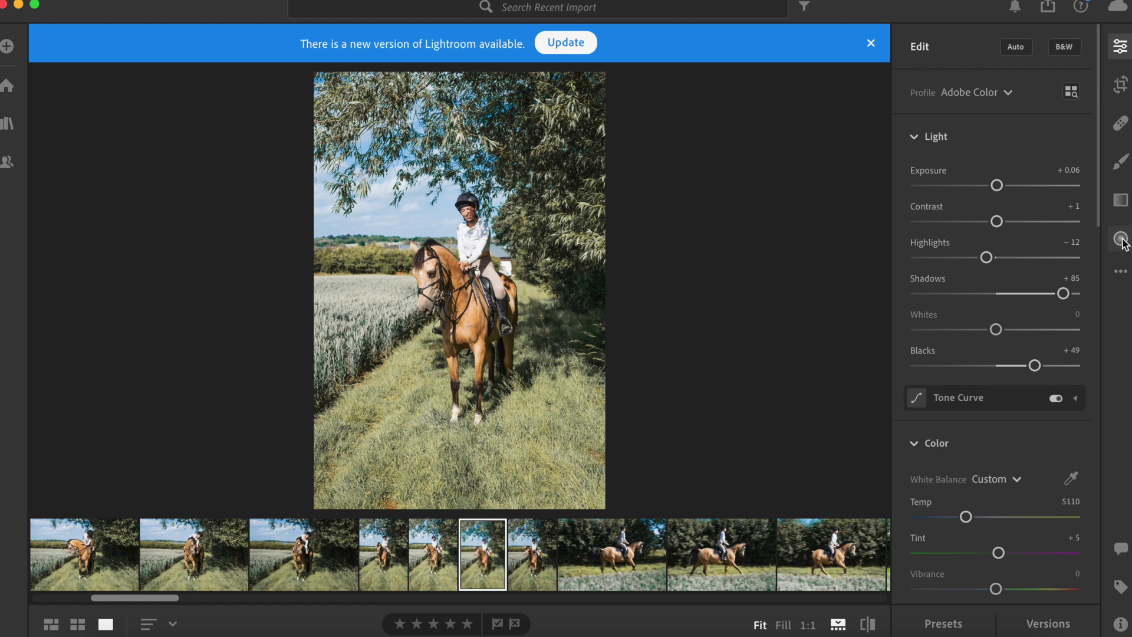
- Place a radial gradient over the rider's face and shrink its ellipse to fit the face below the helmet
left_click(471, 215)
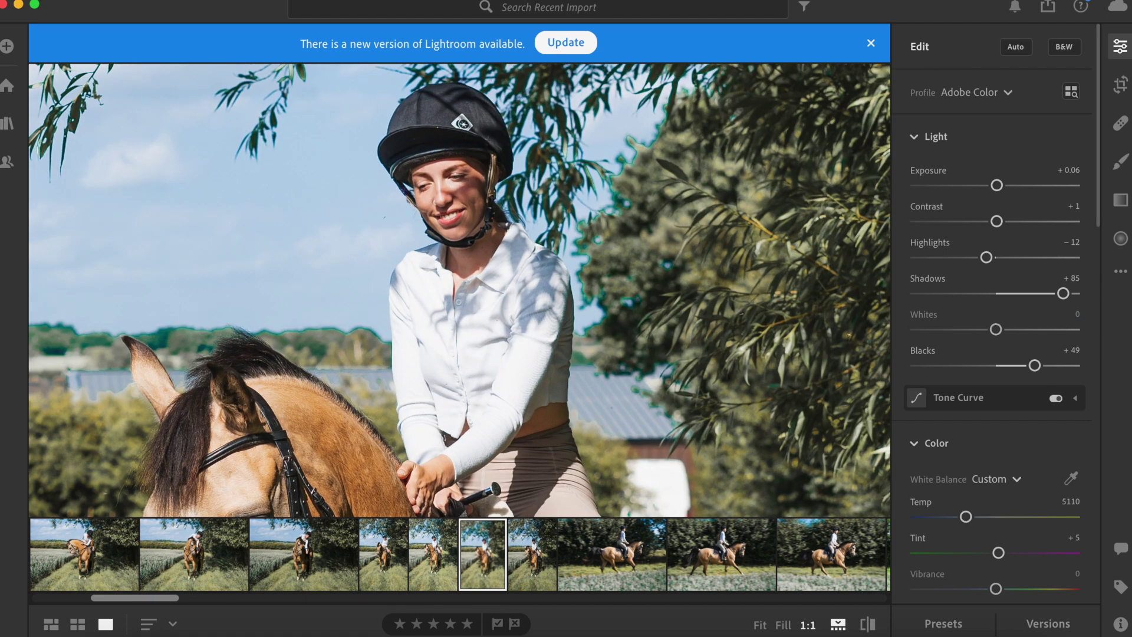
left_click(1120, 238)
left_click_drag(413, 161, 467, 222)
left_click_drag(470, 226, 476, 232)
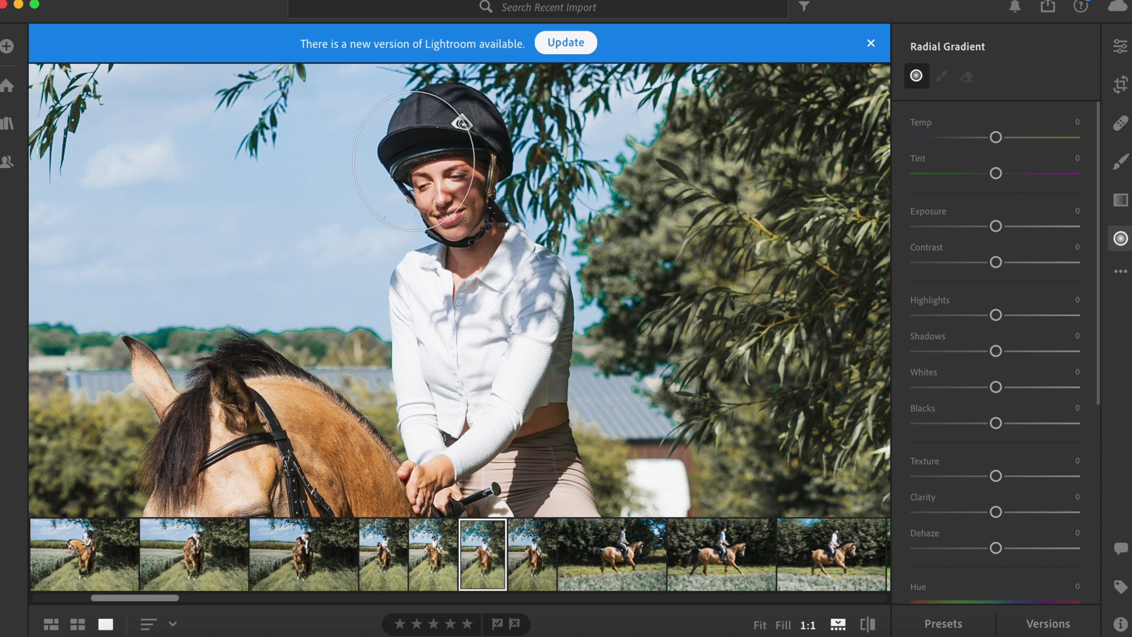
left_click_drag(445, 192, 450, 189)
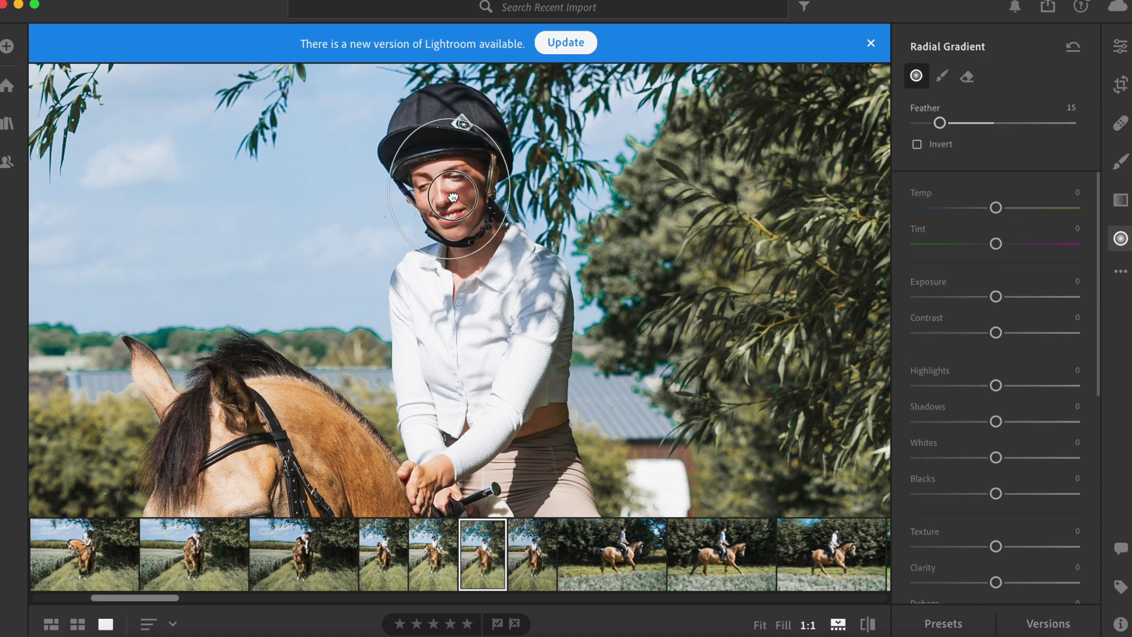
left_click_drag(451, 117, 455, 146)
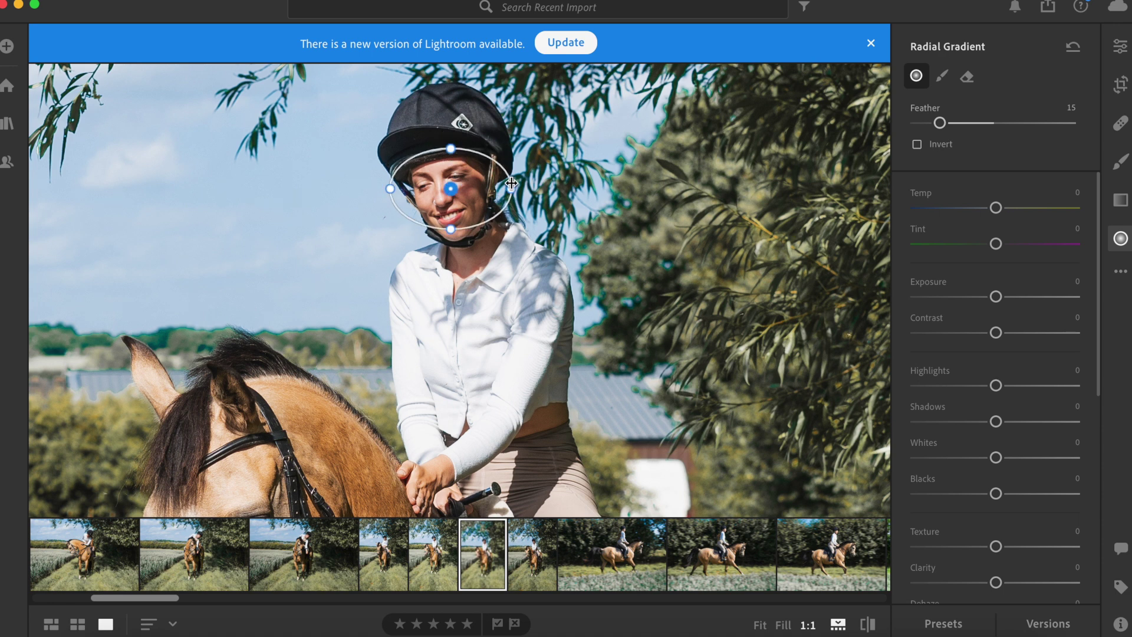
left_click_drag(510, 189, 405, 200)
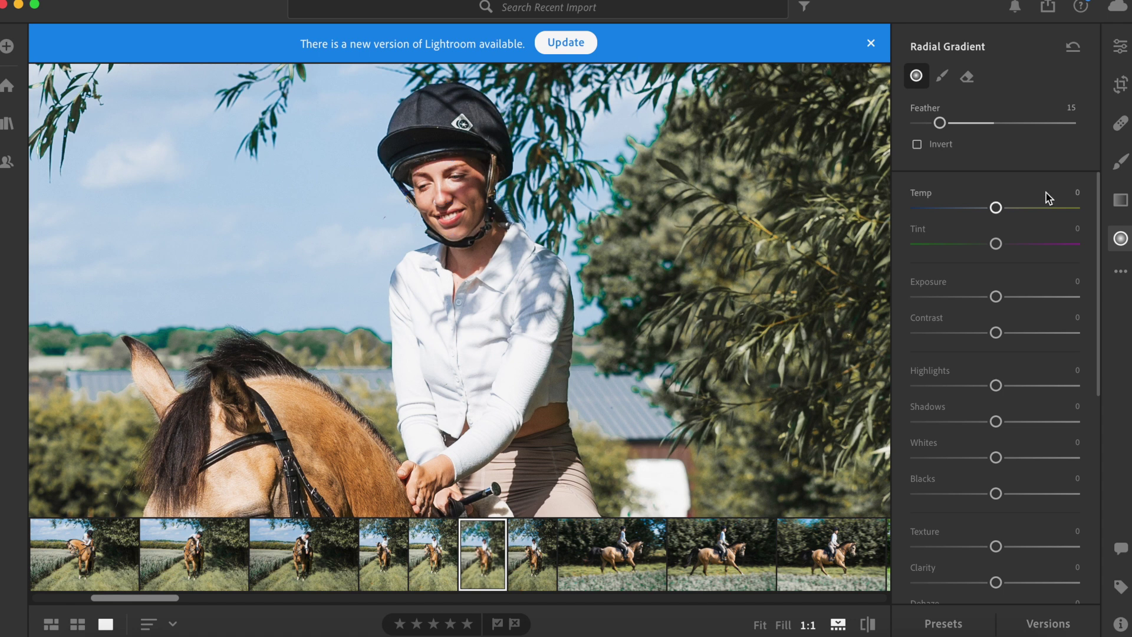
- Brighten the face inside the radial gradient with shadows at +68 and blacks at +12, and return to the general edit settings
left_click_drag(995, 421, 1051, 425)
left_click_drag(996, 494, 1006, 498)
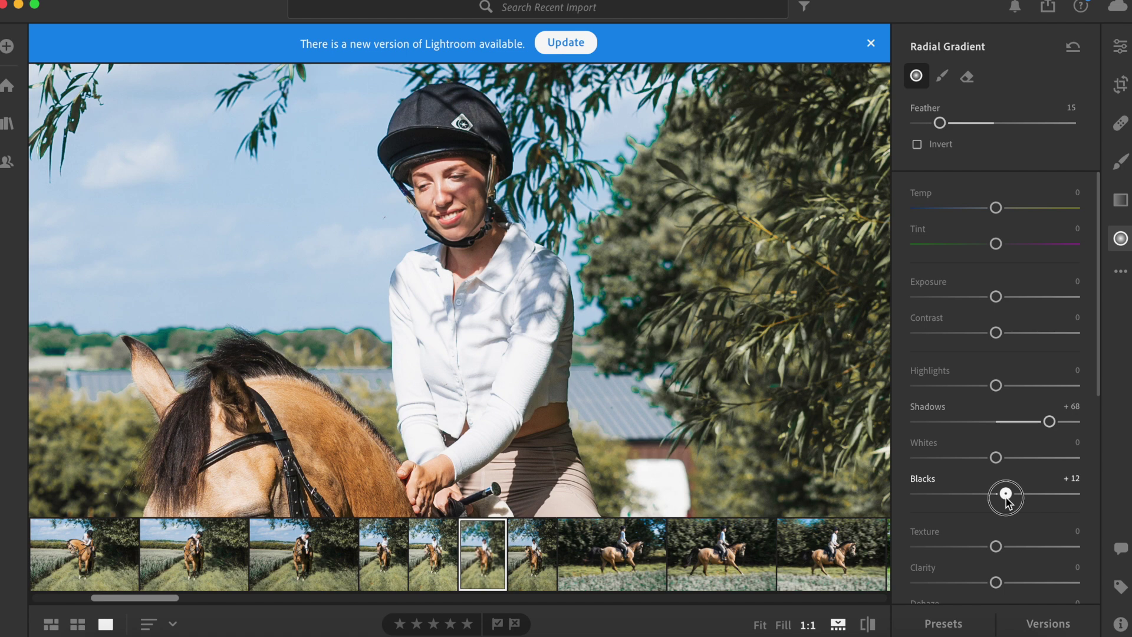
key("e")
- Inspect the rider's face up close and compare the whole edited photo with its original version
left_click(540, 282)
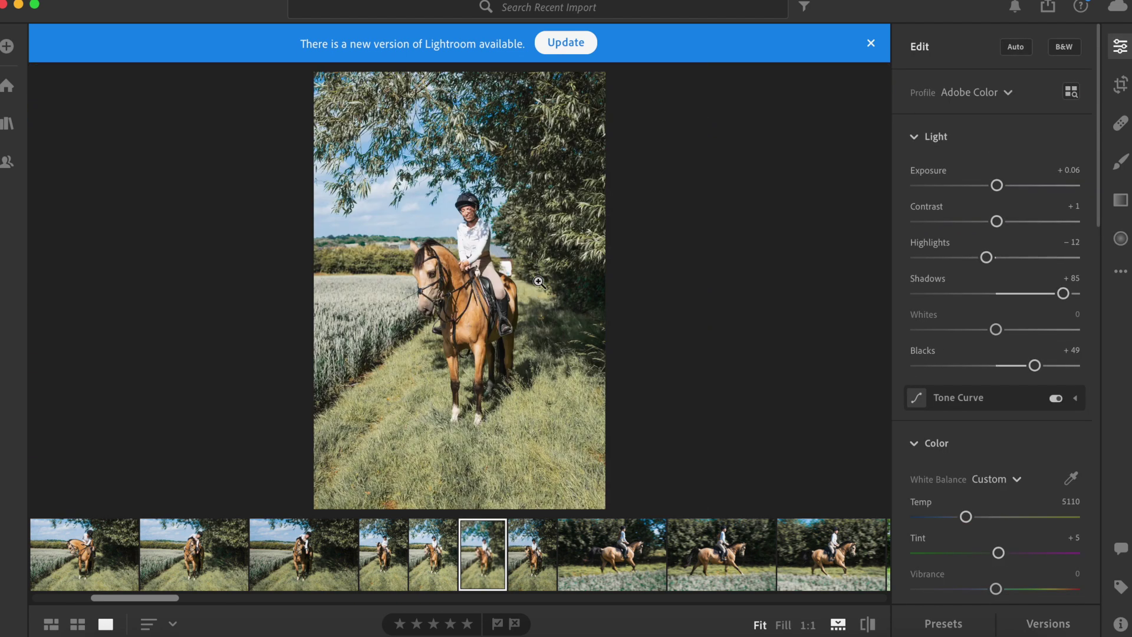
left_click(475, 215)
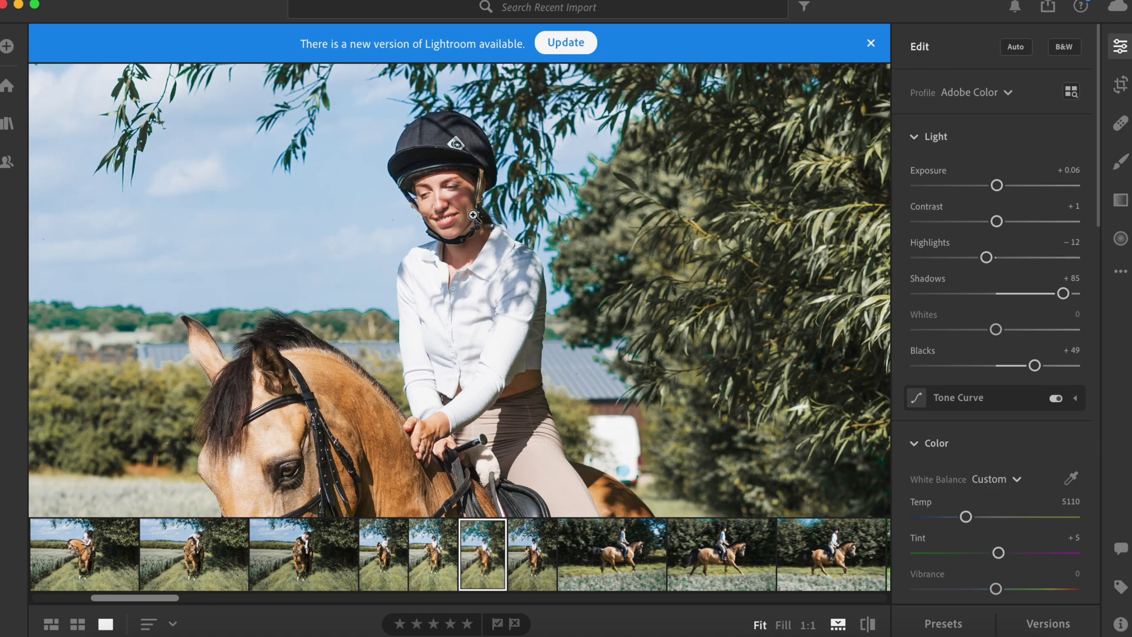
left_click(474, 215)
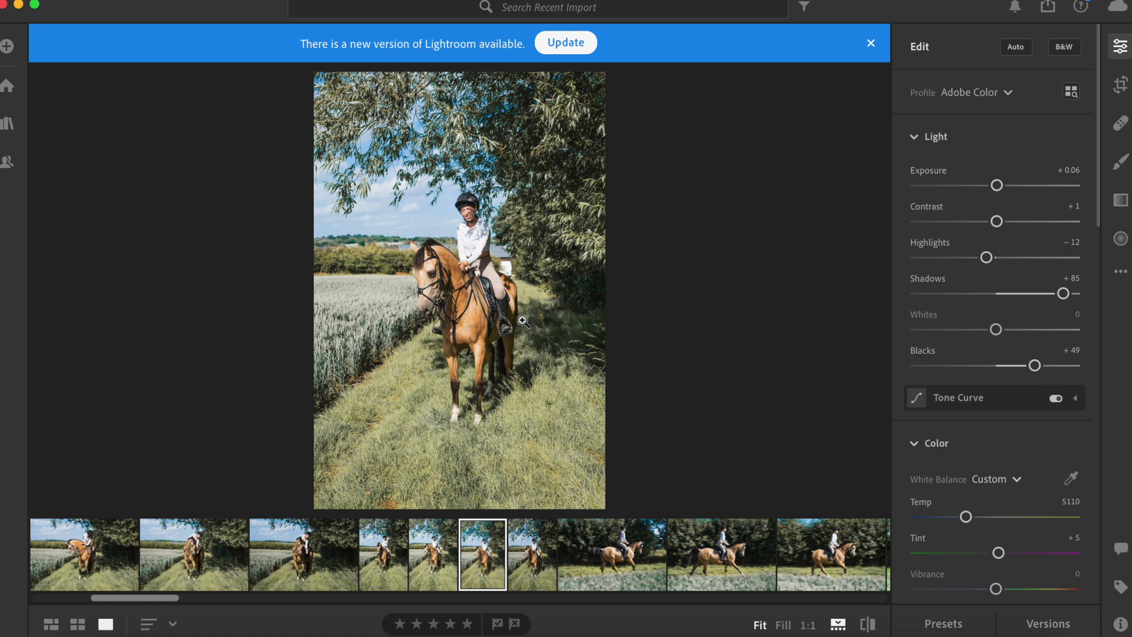
left_click(870, 628)
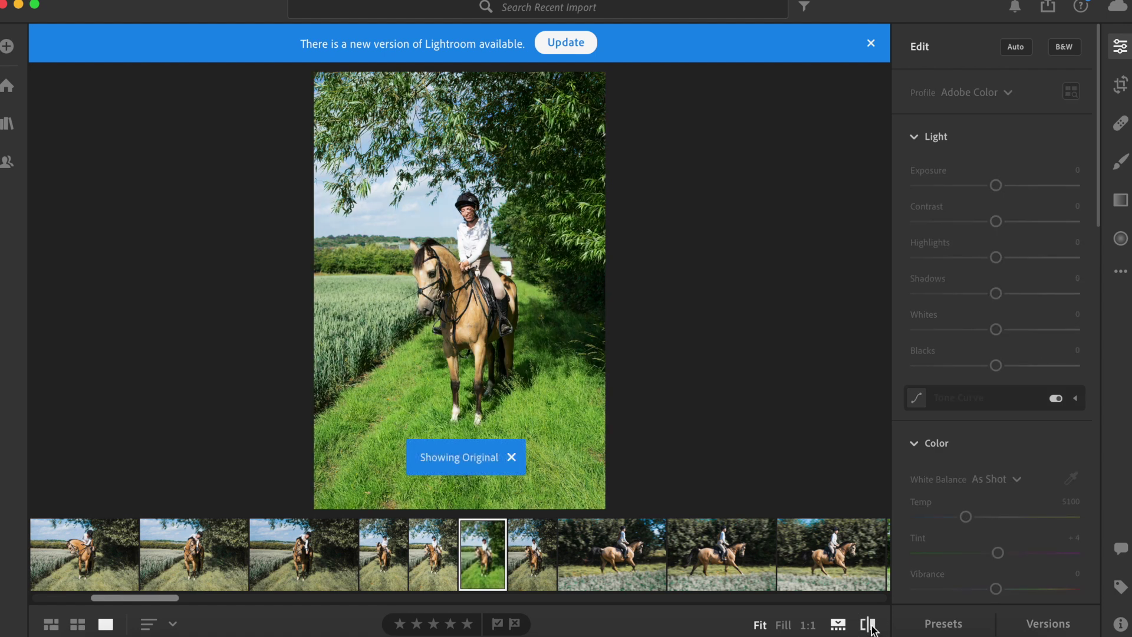
left_click(870, 627)
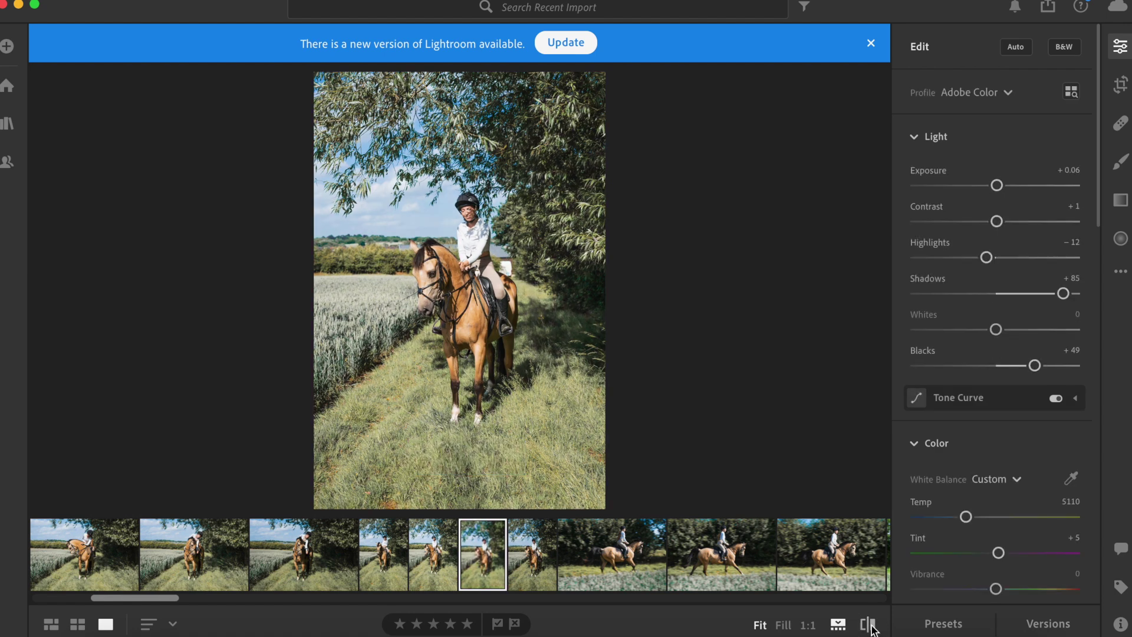